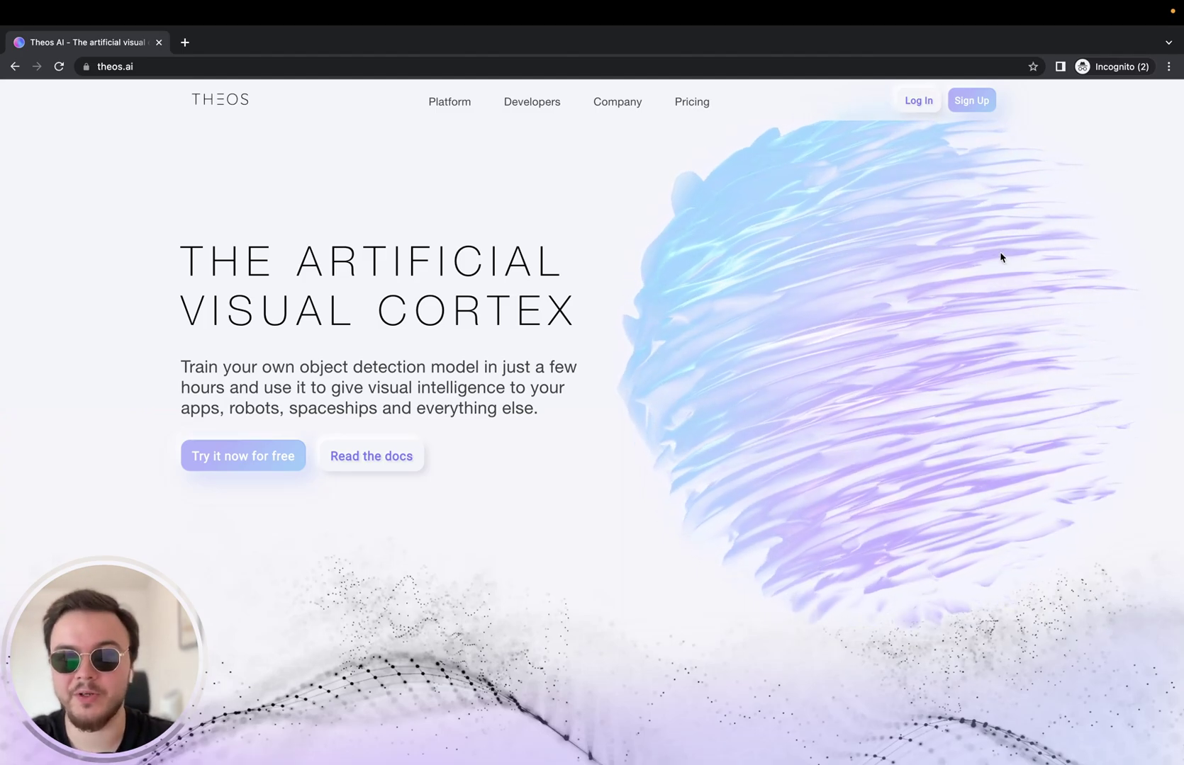
Open the Theos account sign-up form, then close that page.
click(965, 99)
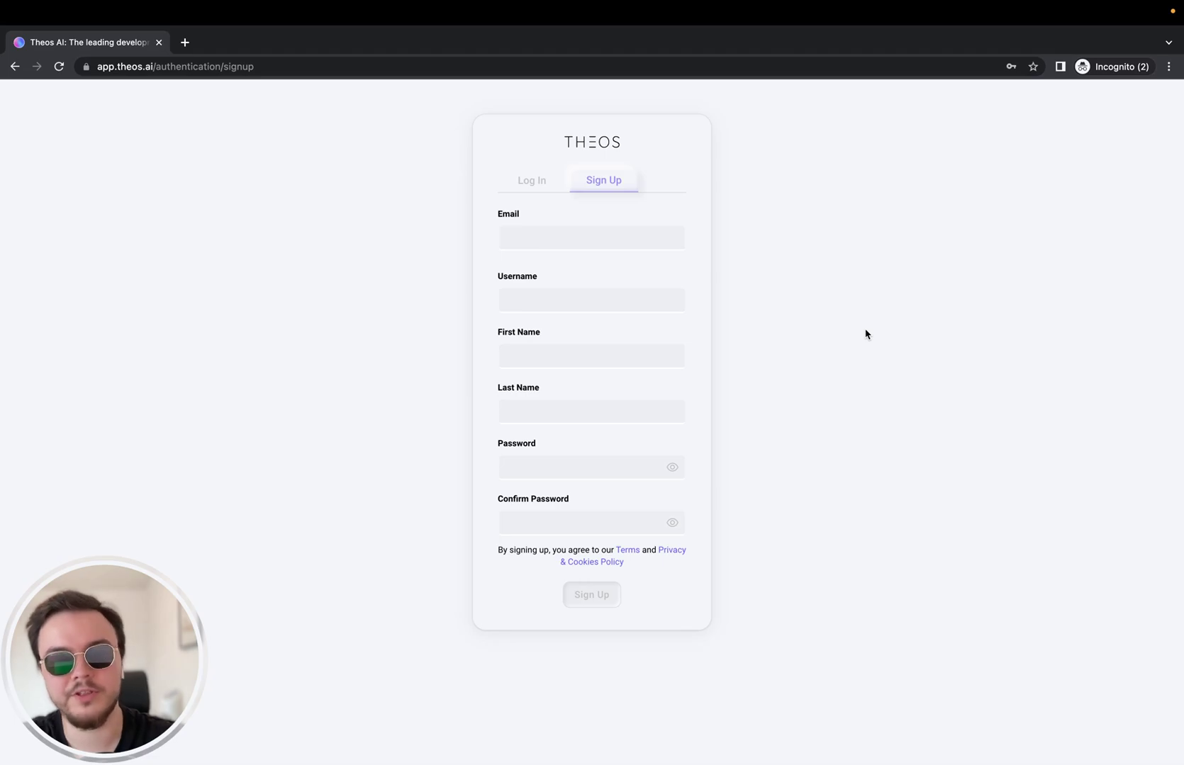
click(159, 43)
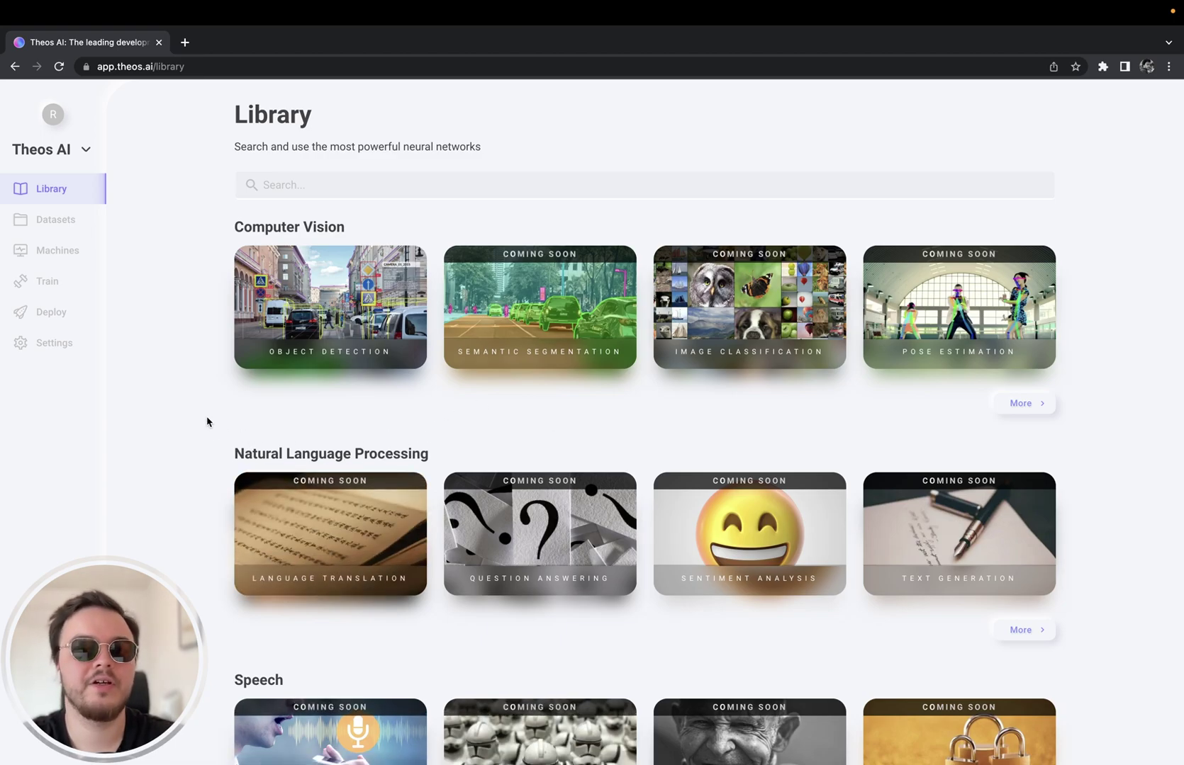
Open the Object Detection subfield in the library and examine the leaderboard comparing the algorithm versions.
click(358, 331)
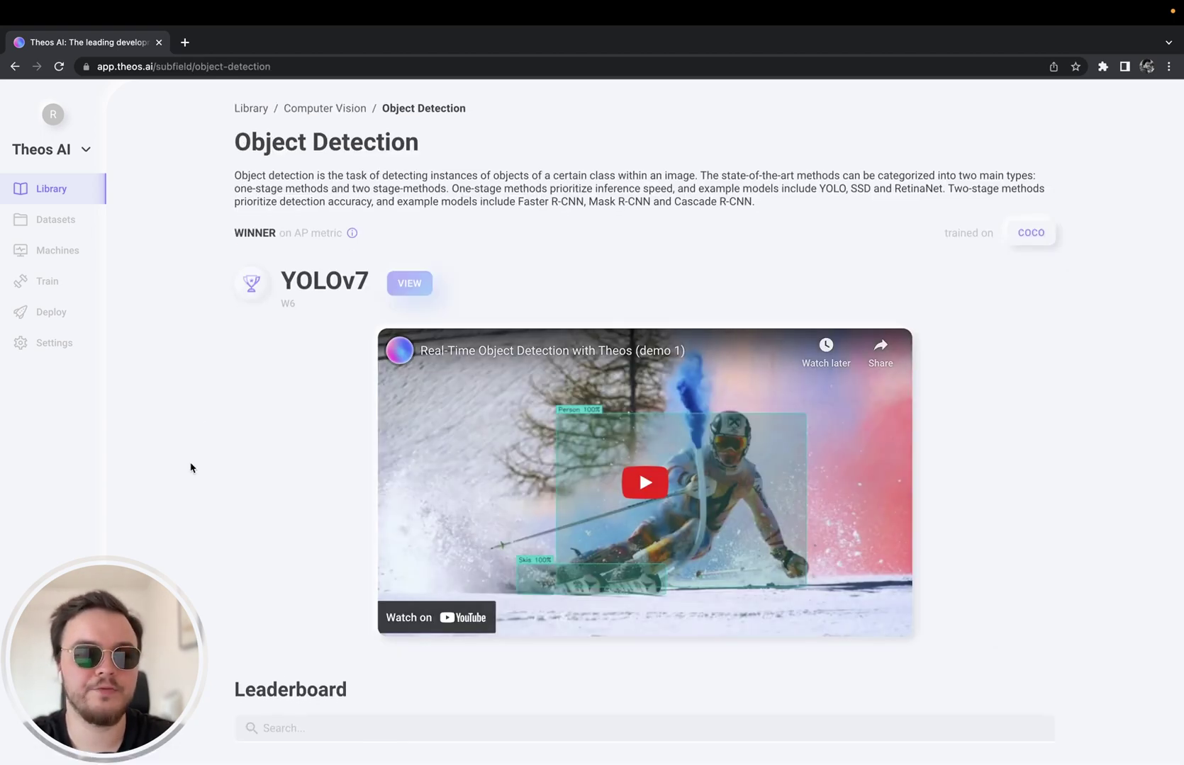
scroll(227, 382, down, 8)
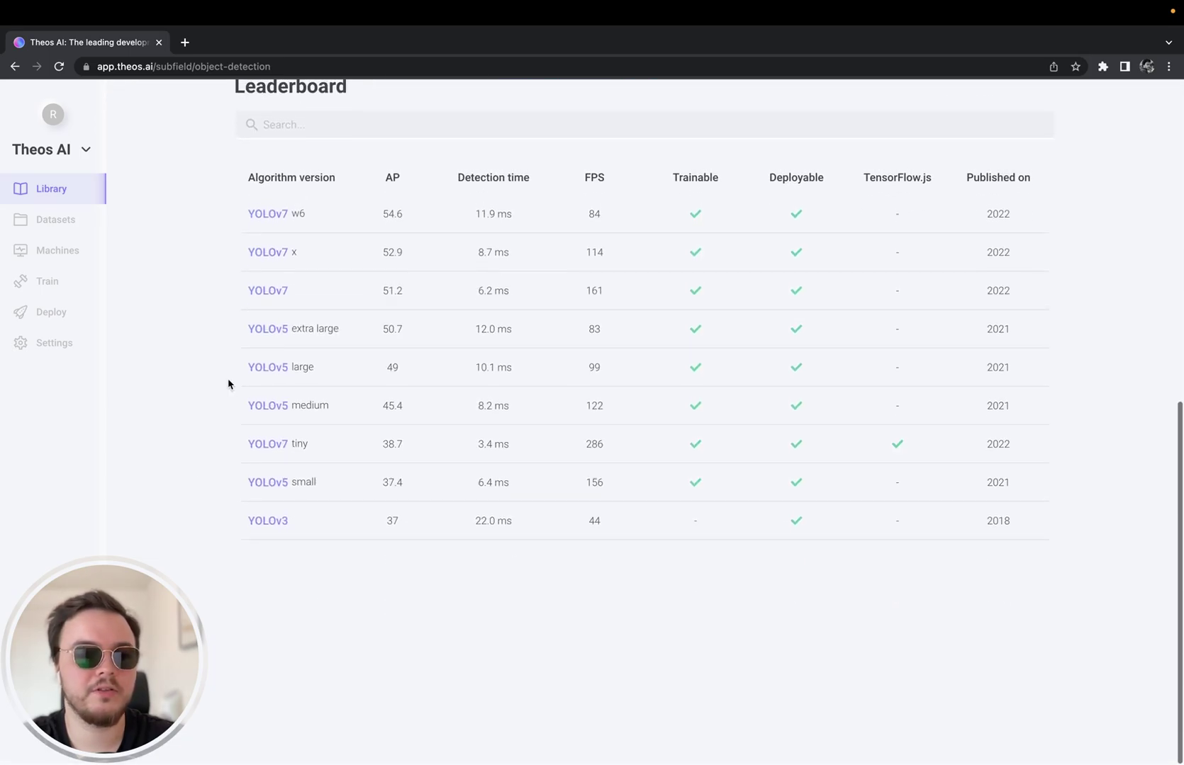
scroll(228, 383, up, 2)
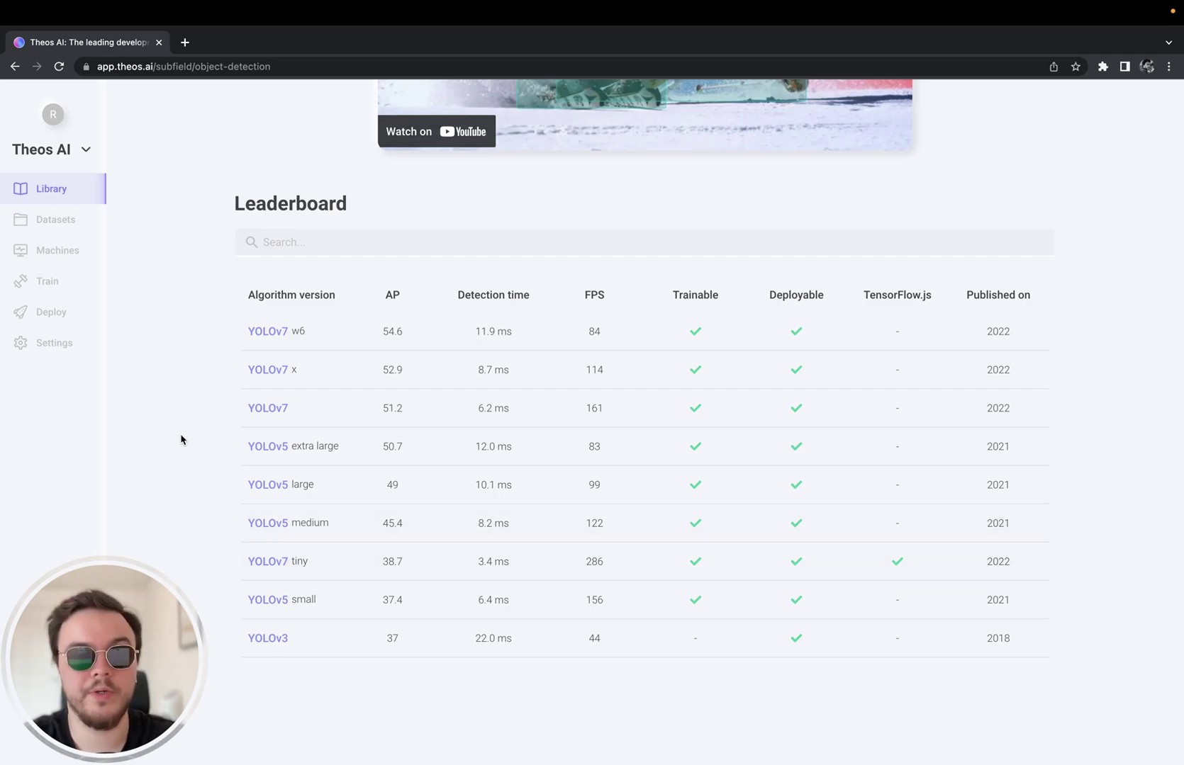
scroll(181, 439, up, 8)
scroll(179, 439, down, 9)
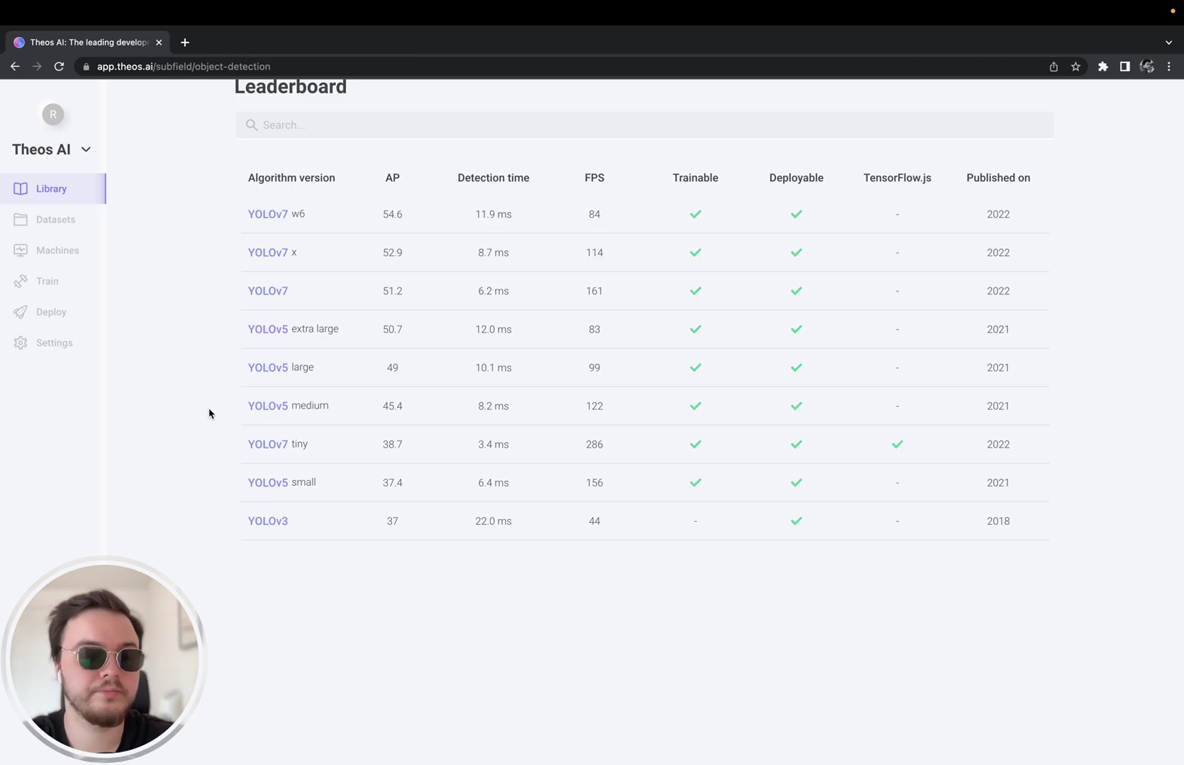
scroll(209, 413, up, 9)
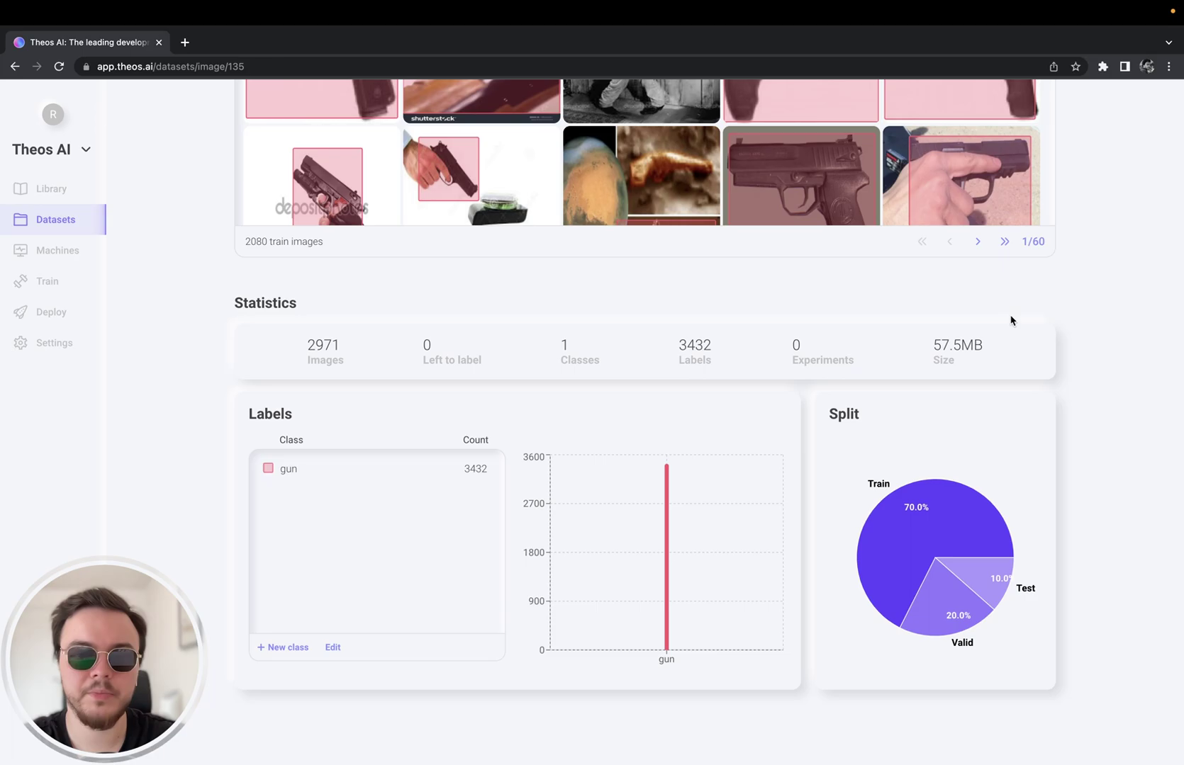
Start labeling the Guns dataset and go through its first images up to image 4.
scroll(1101, 313, up, 1)
scroll(1101, 313, up, 6)
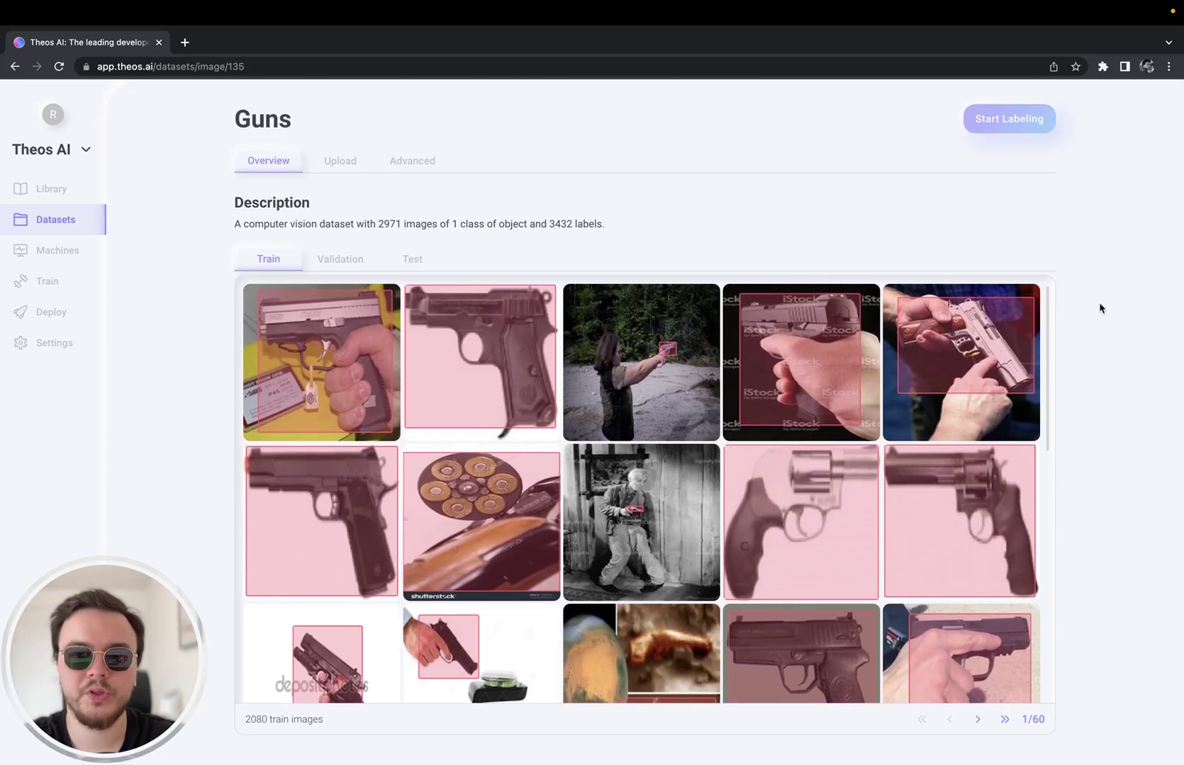
click(1009, 115)
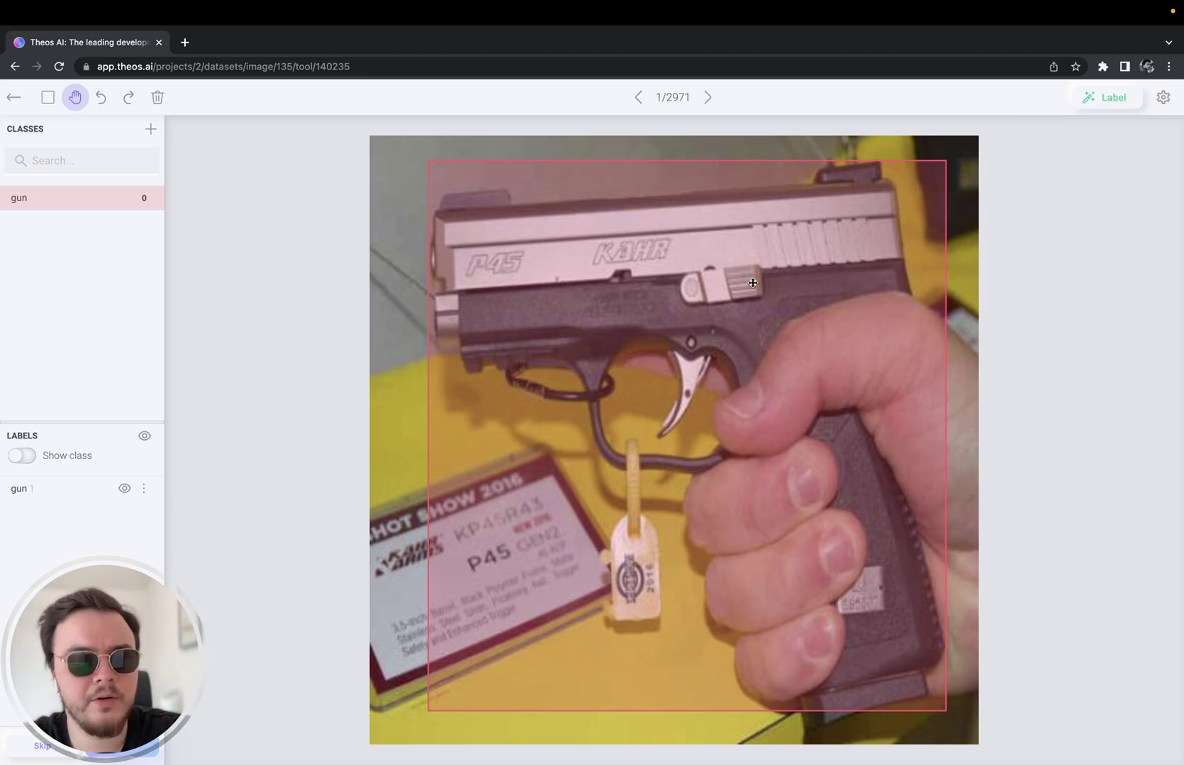
key(Right)
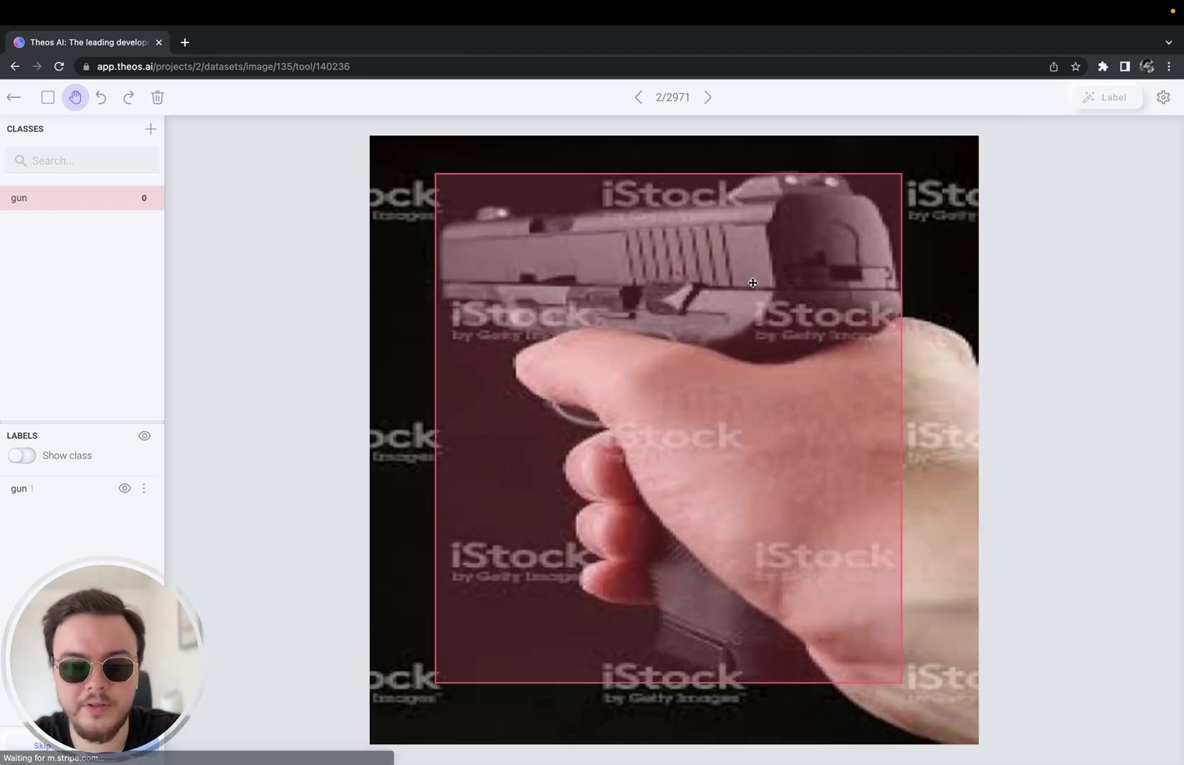
key(Right)
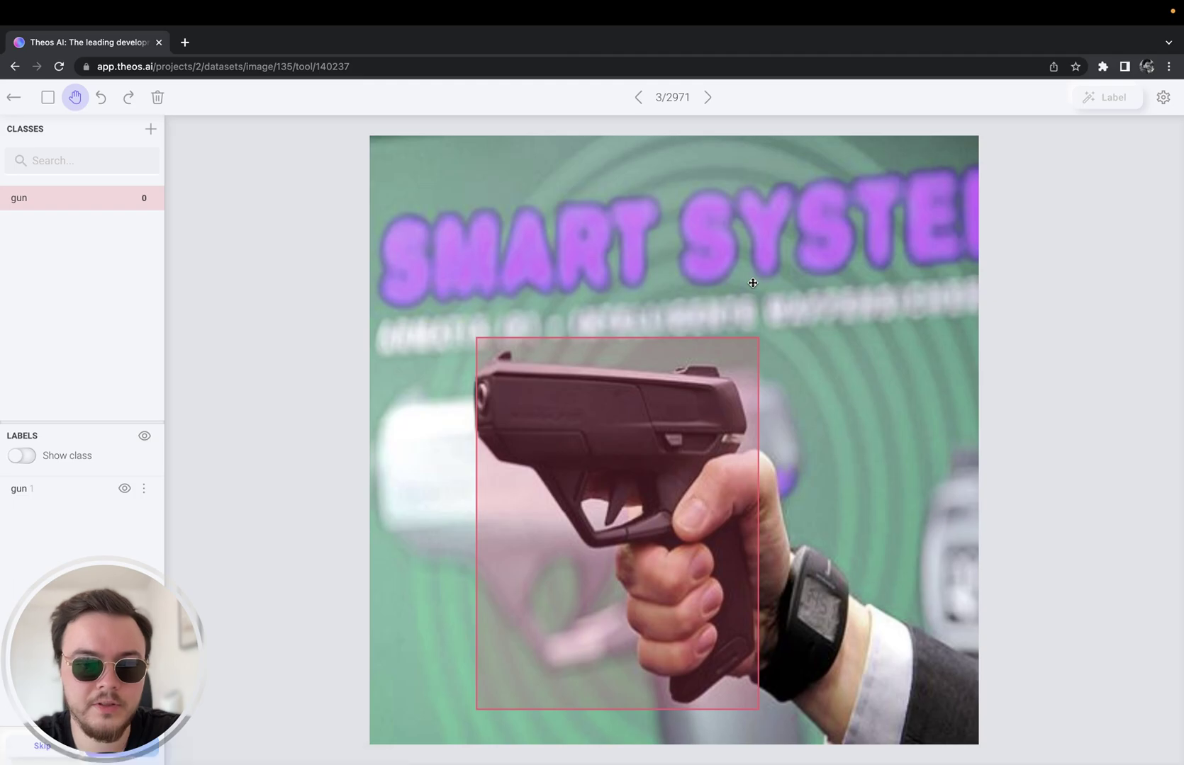
key(Right)
Show class names on the labels and check the gun boxes on the following images up to image 12.
click(22, 456)
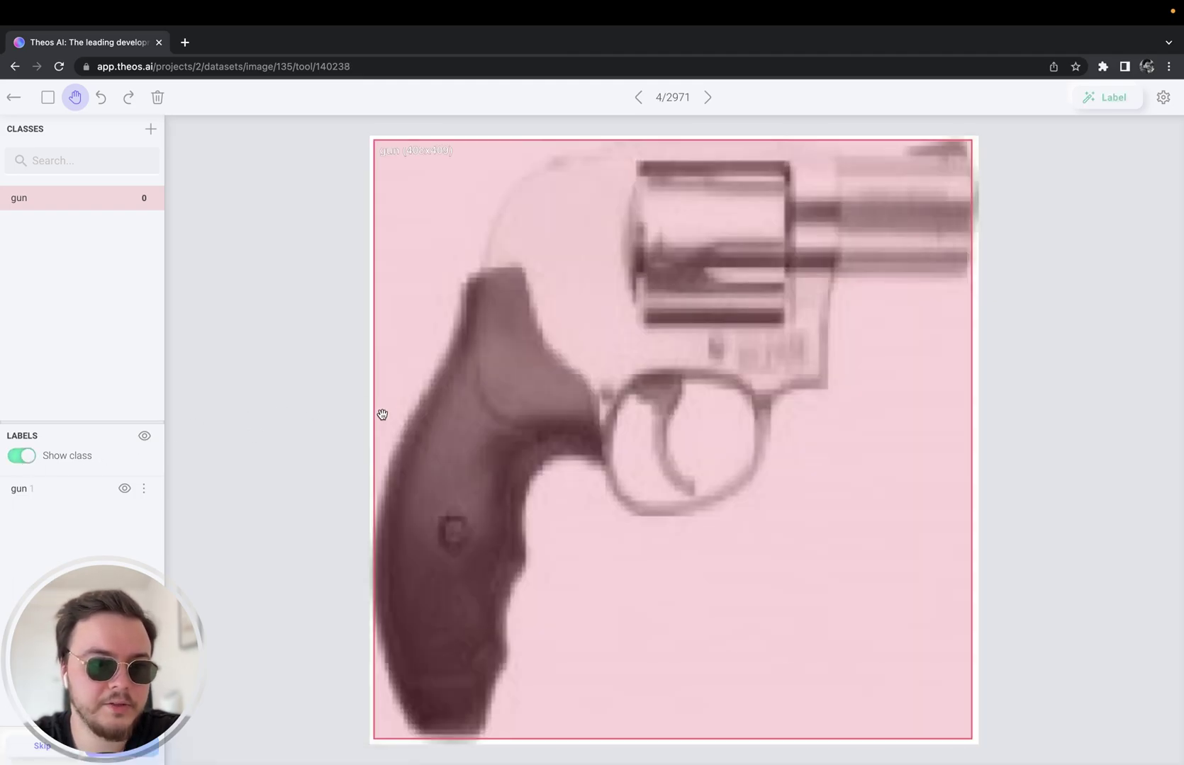
key(Right)
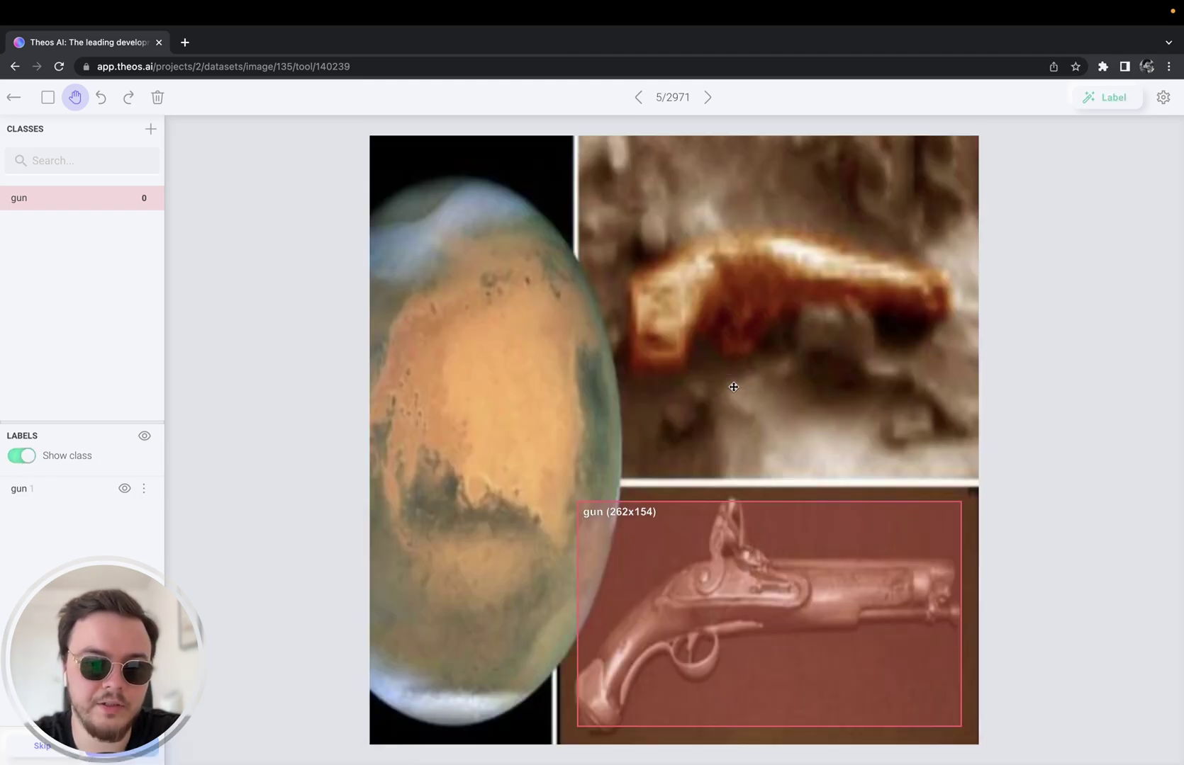
key(Right)
key(Right)
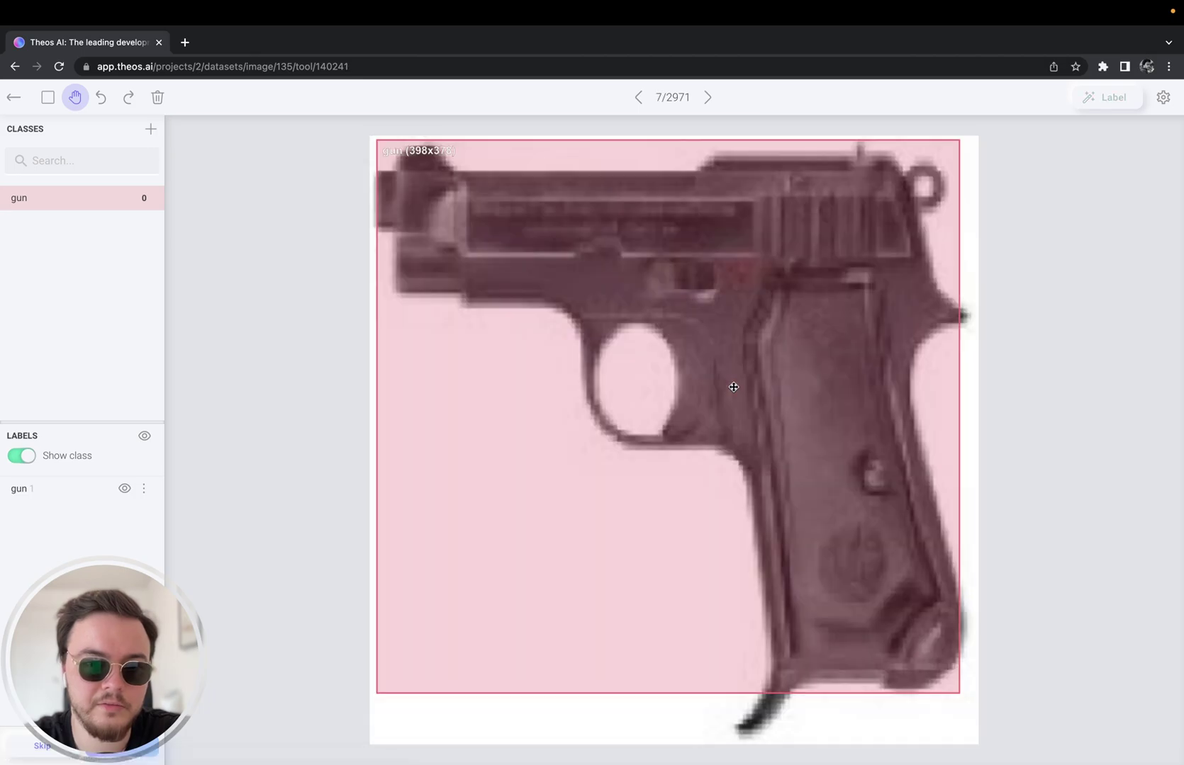
key(Right)
key(Right)
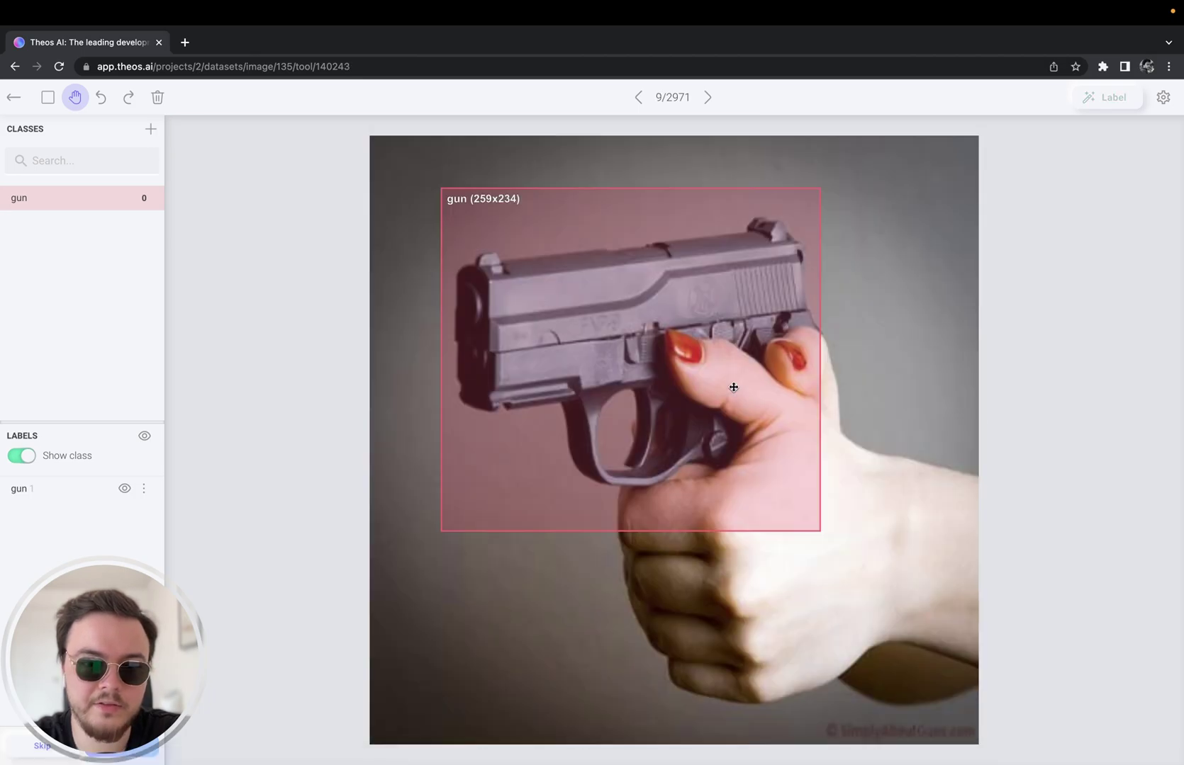
key(Right)
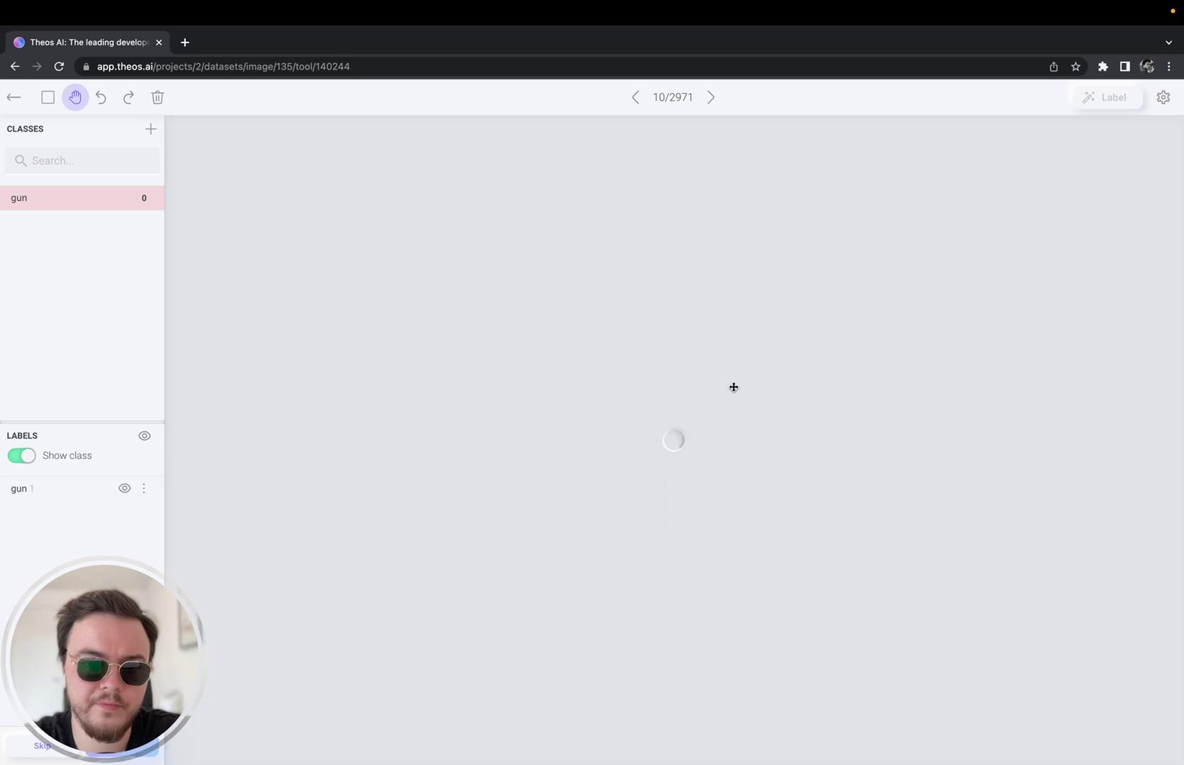
key(Right)
key(Right)
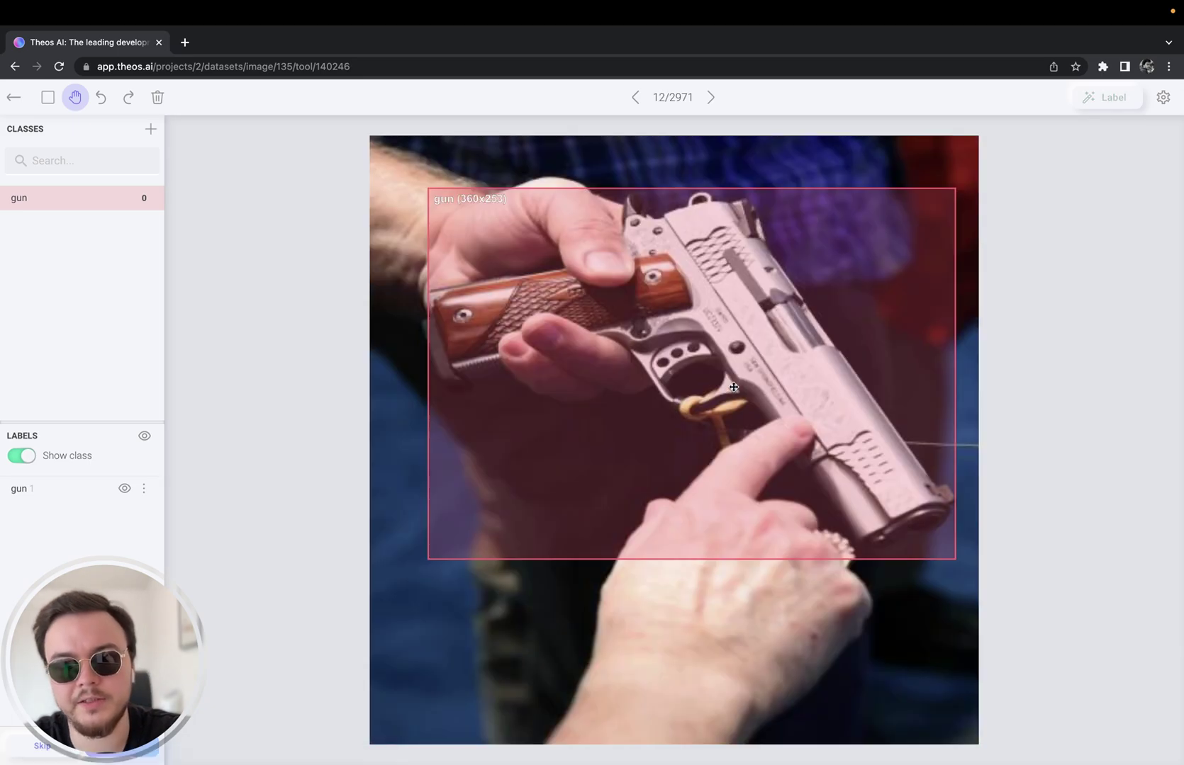
Replace the gun label on image 12 with a new box of about 356x250 around the pistol and submit the image.
click(628, 277)
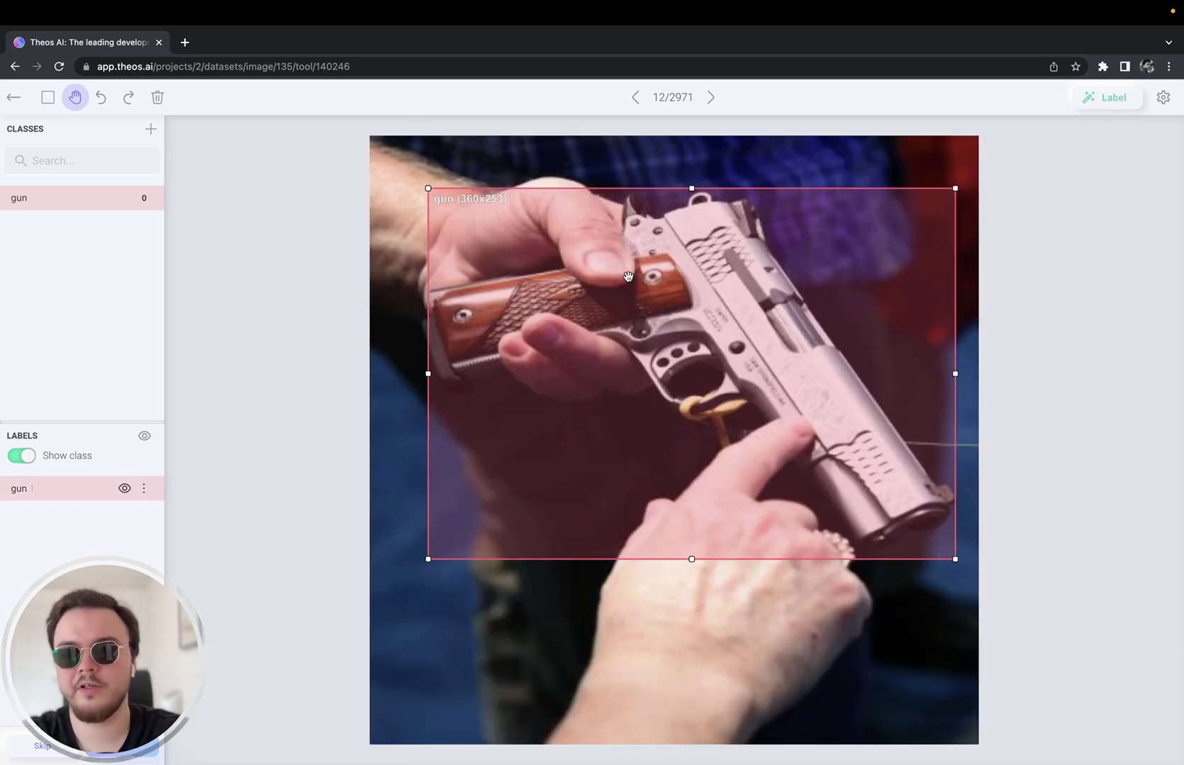
key(Delete)
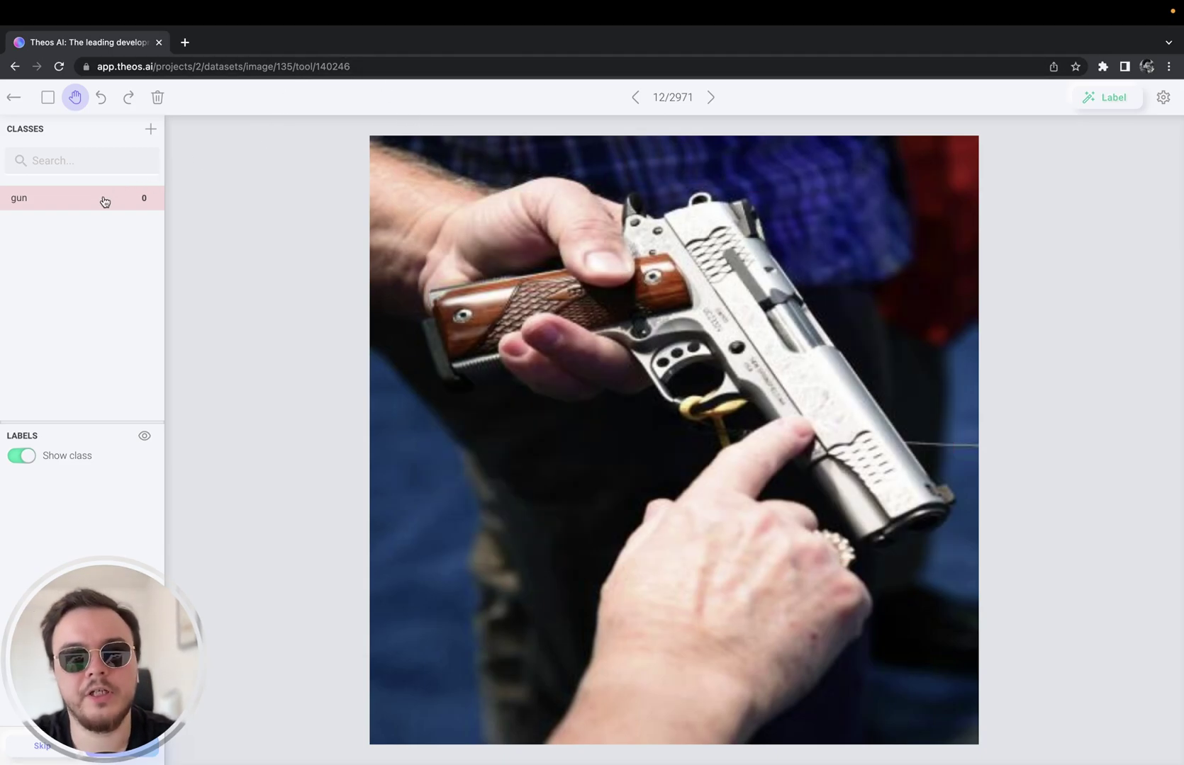
click(102, 199)
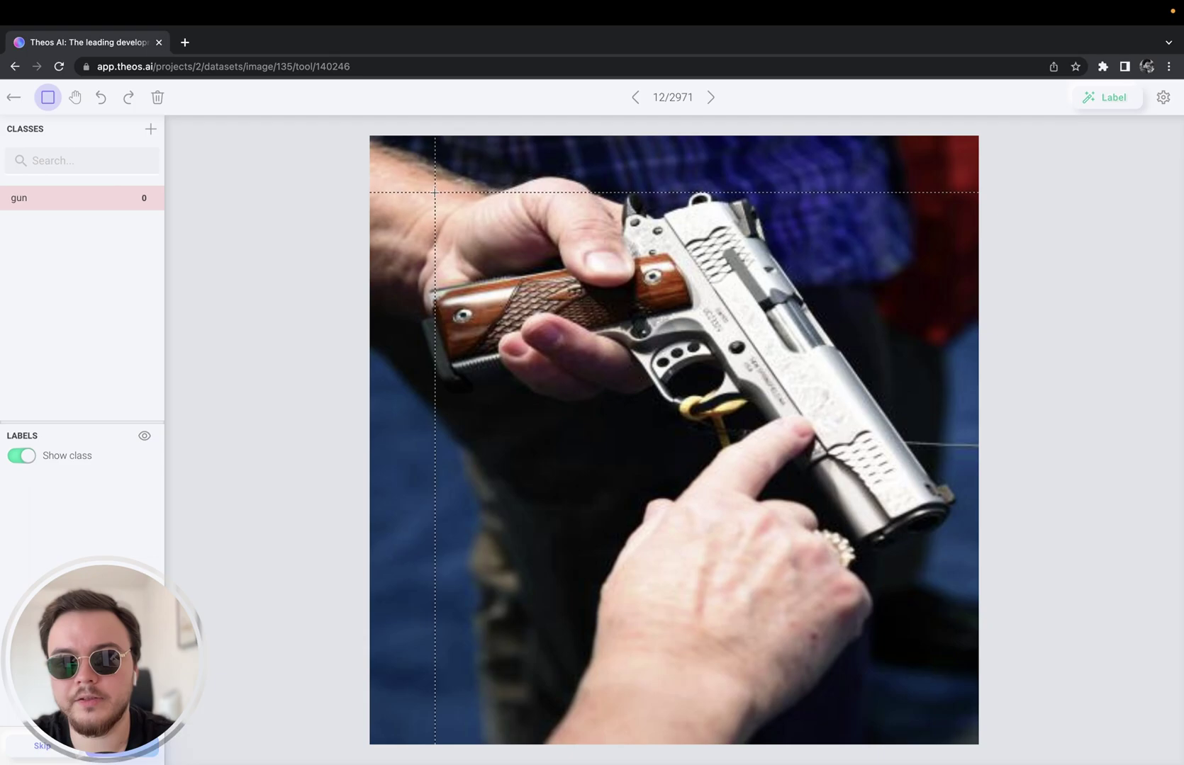
drag(433, 192, 954, 559)
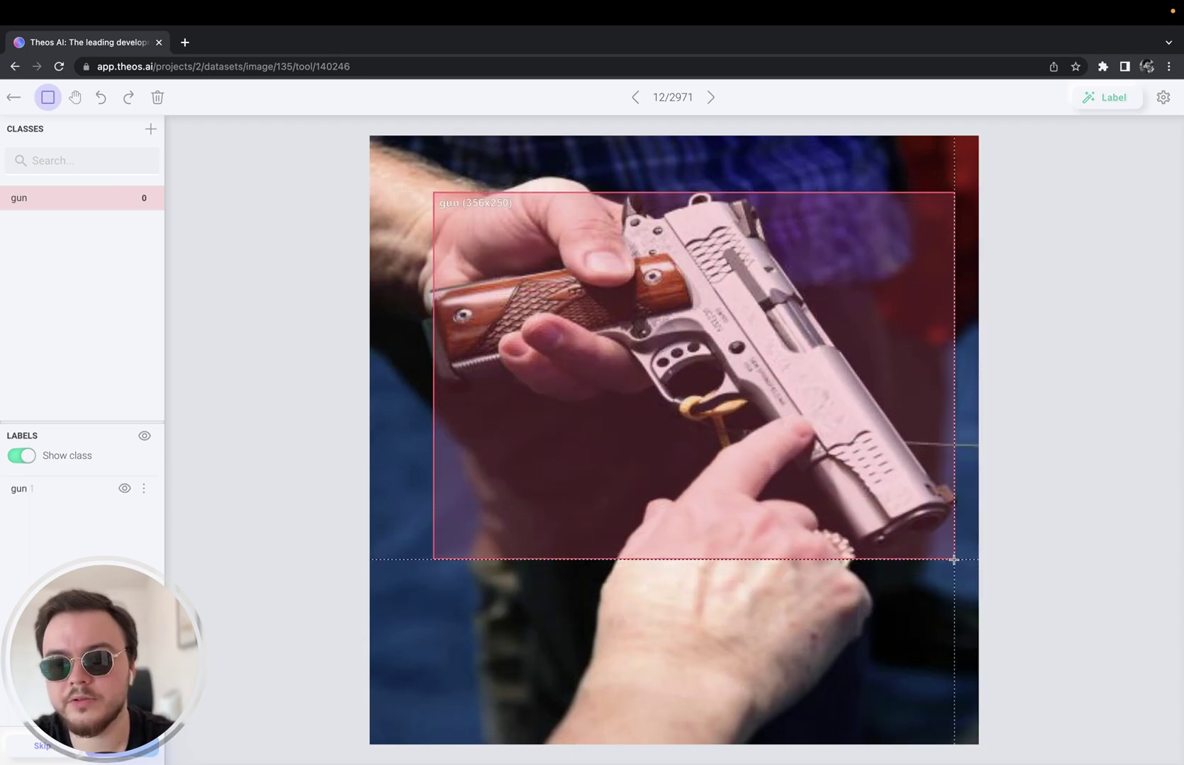
click(106, 753)
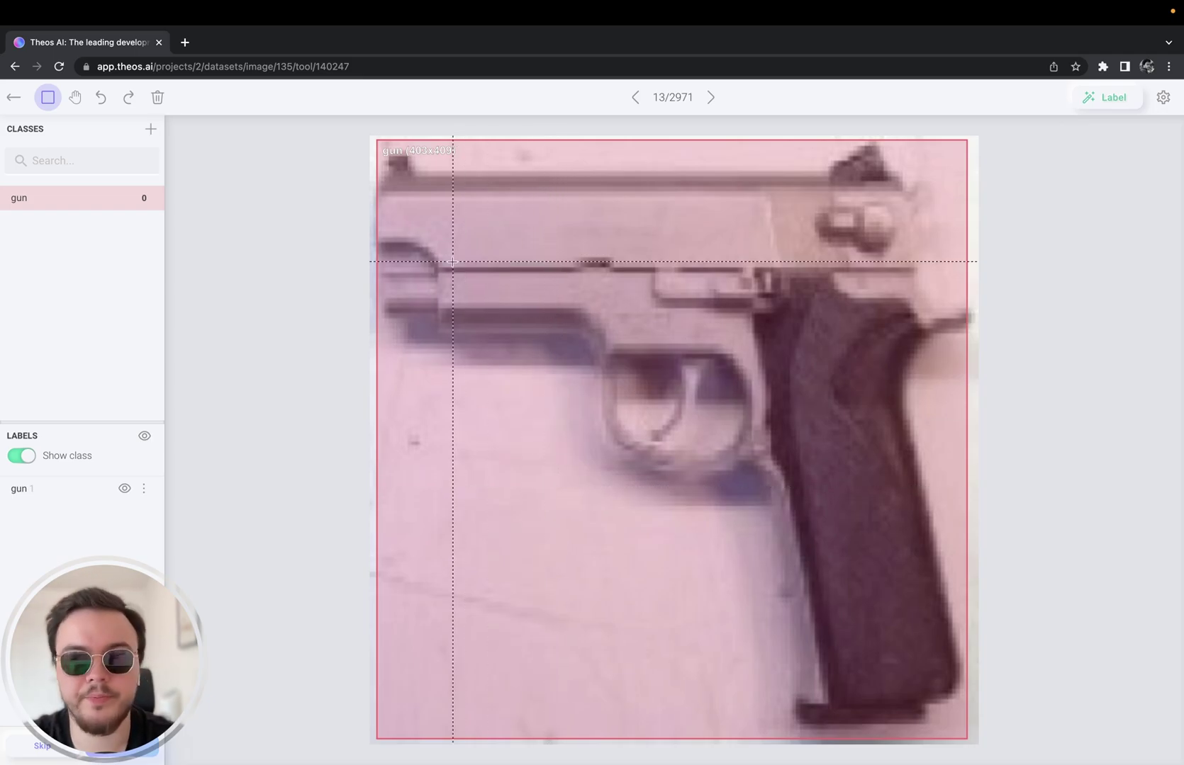
Check the labels on the next few images, then return to the Guns dataset overview.
key(Right)
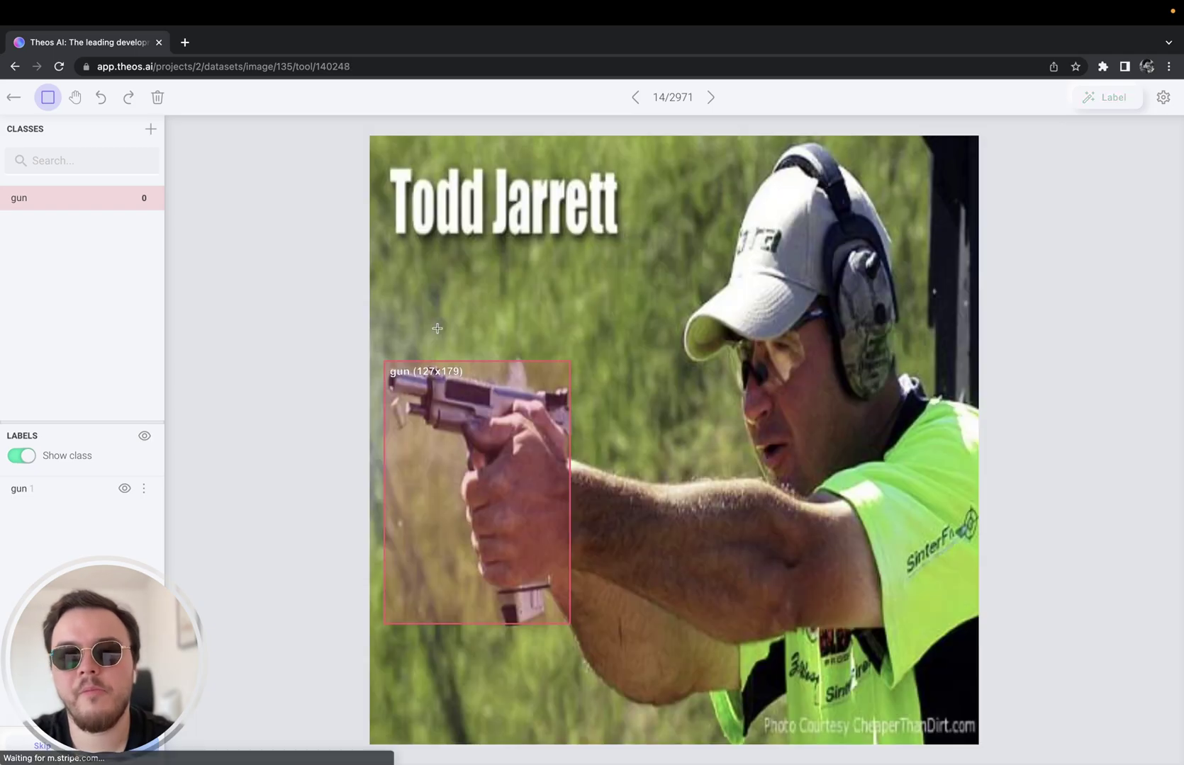
key(Right)
key(Right)
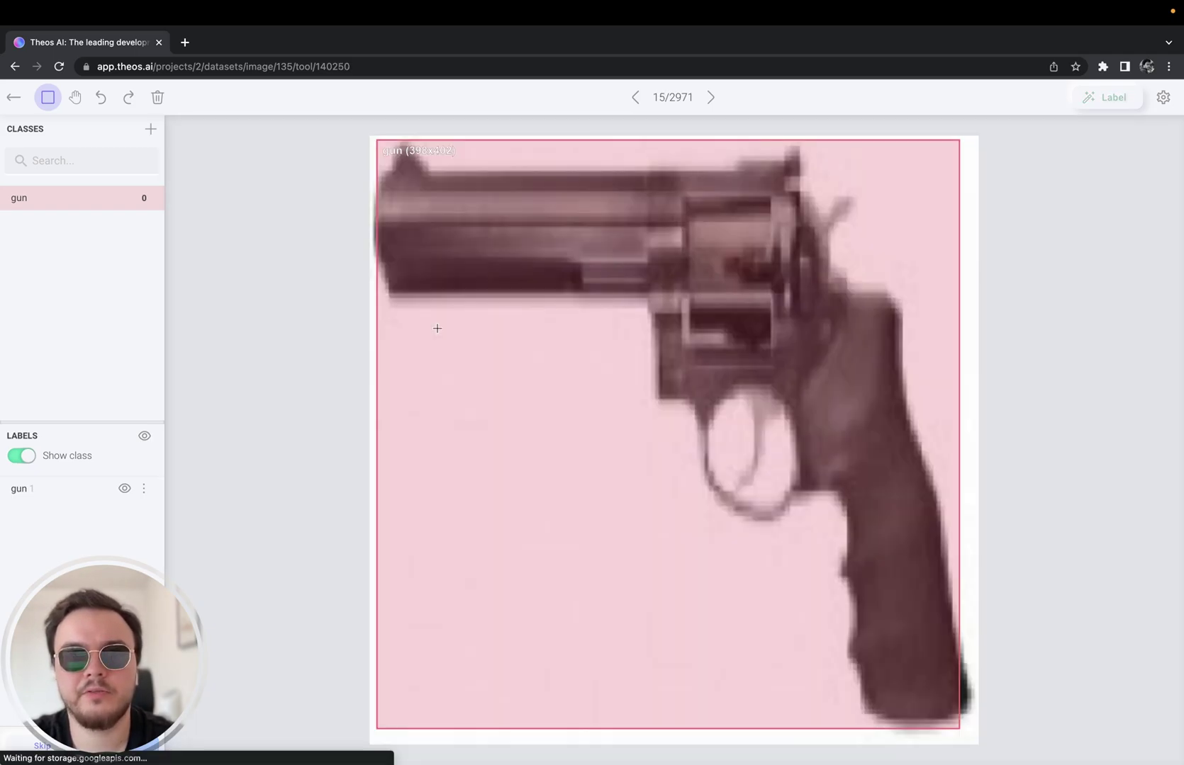
click(13, 100)
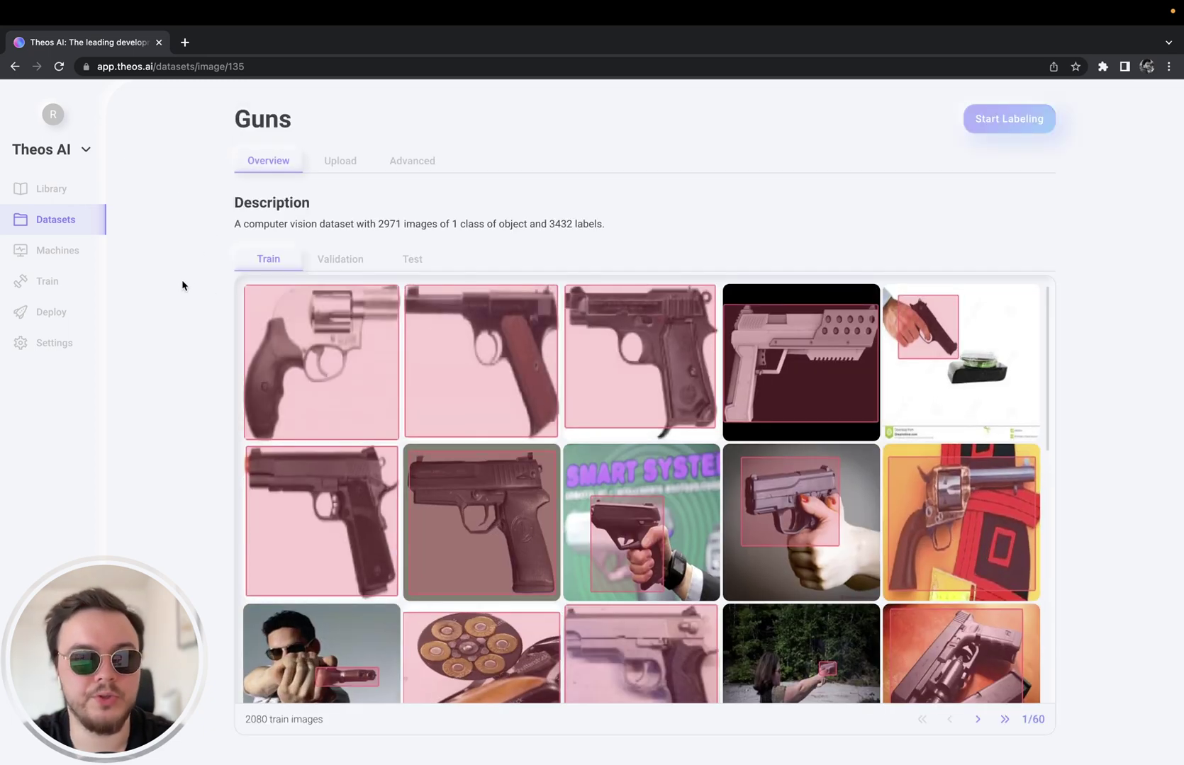
Create a new training session named "Gun Detector".
click(66, 282)
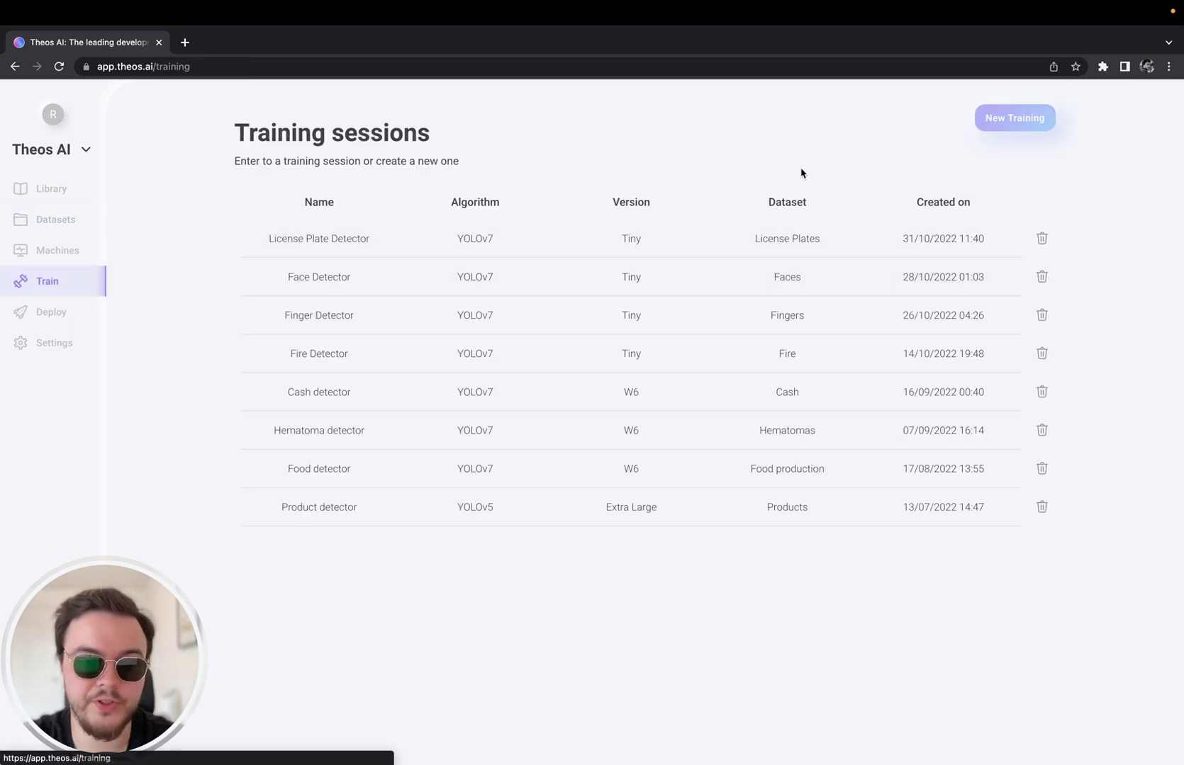
click(991, 124)
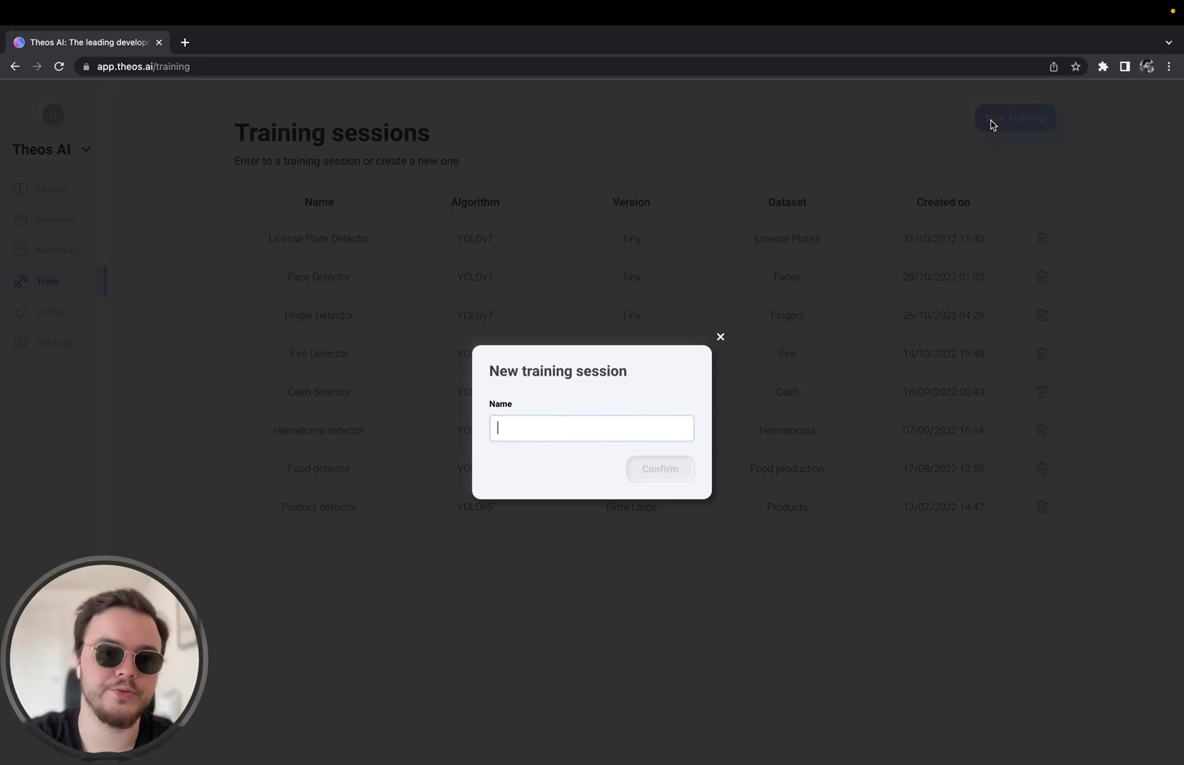
text(G)
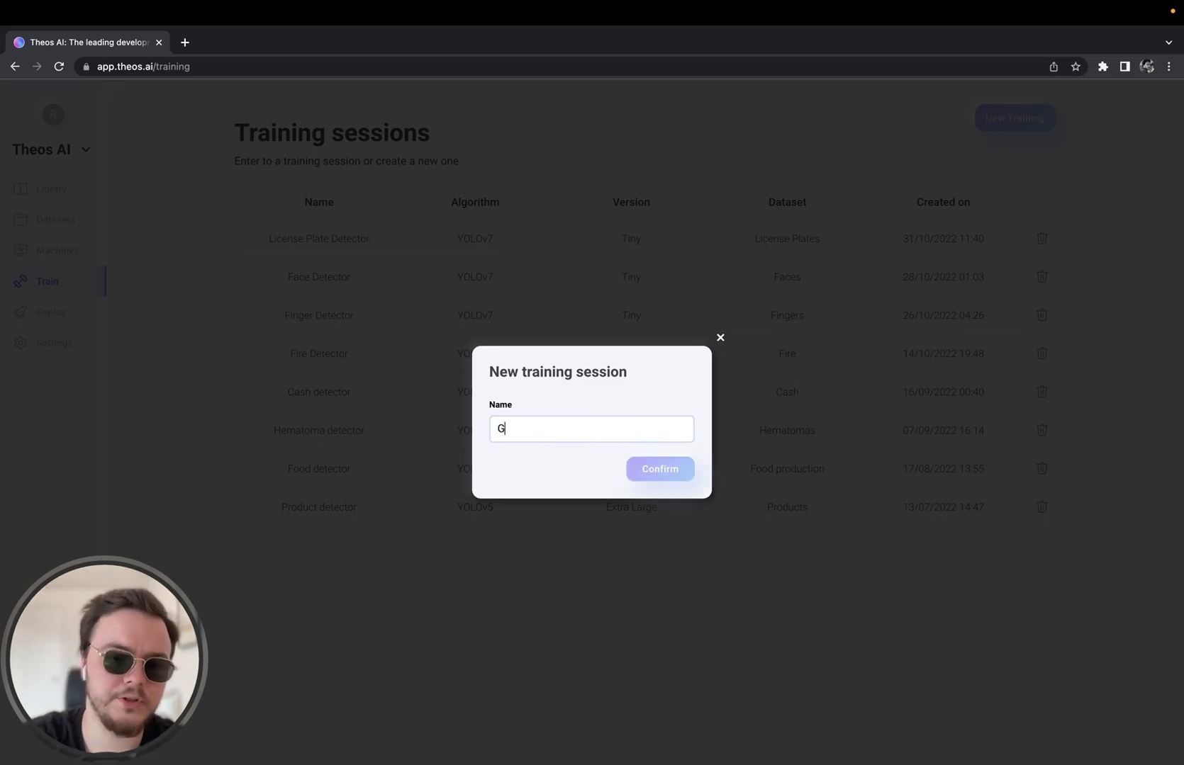
text(un Detector)
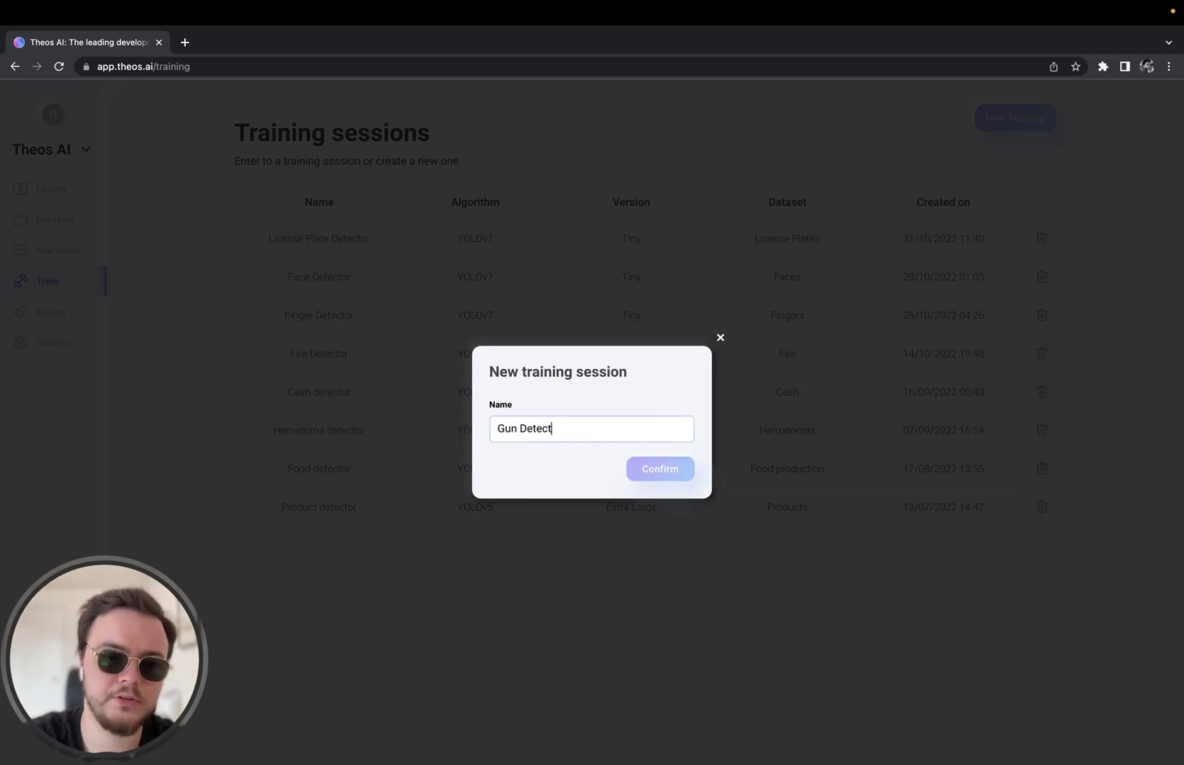
key(Return)
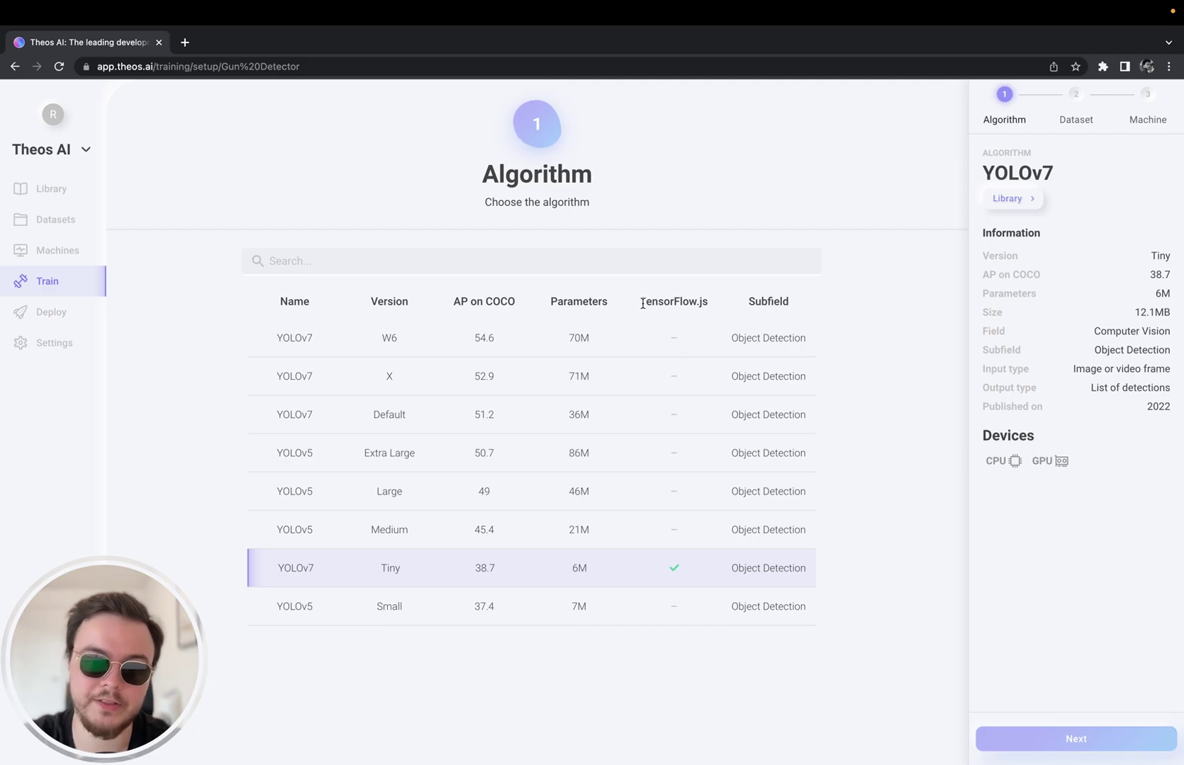
Use YOLOv7 Tiny as the training algorithm and choose the Guns dataset for the session.
drag(641, 303, 711, 303)
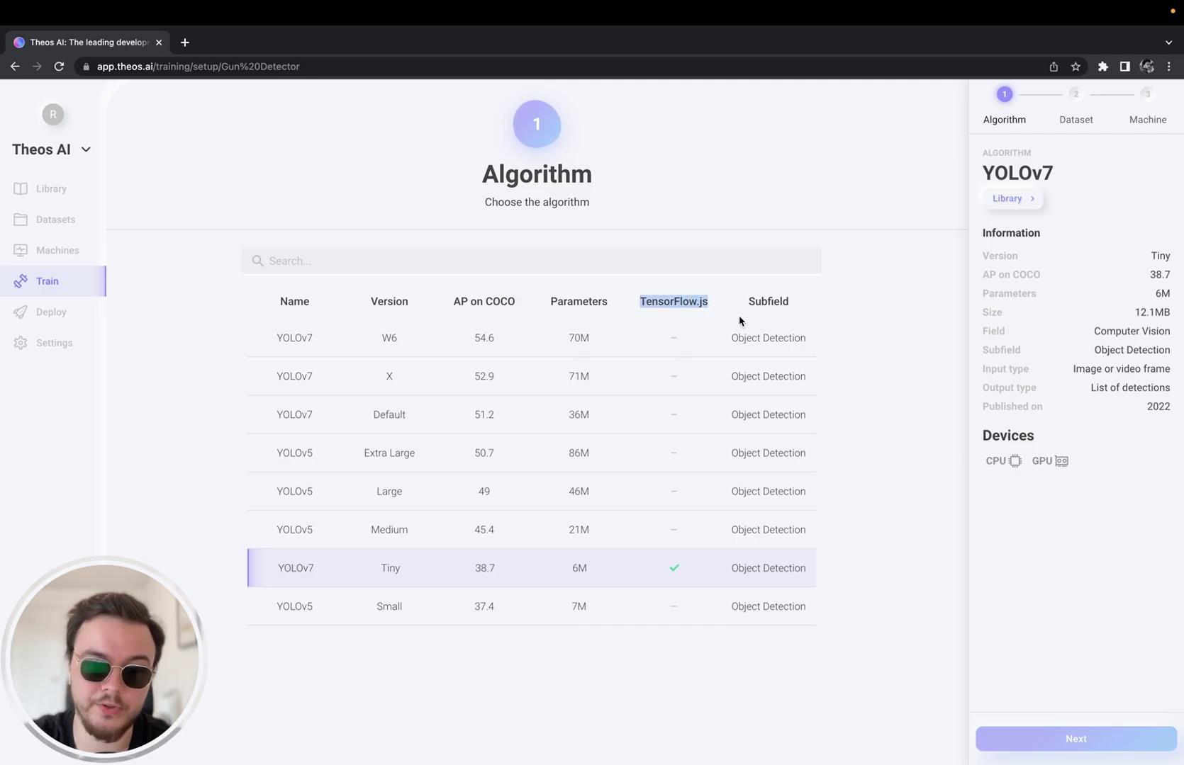
click(906, 431)
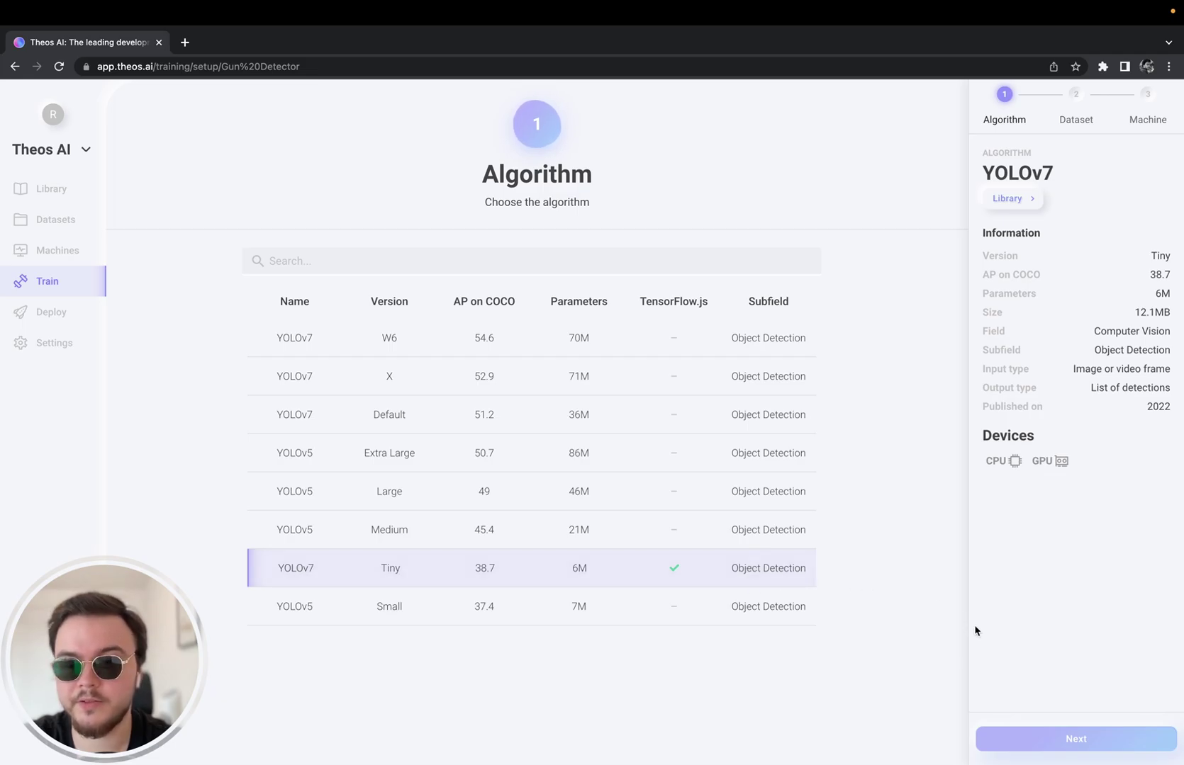
click(1067, 738)
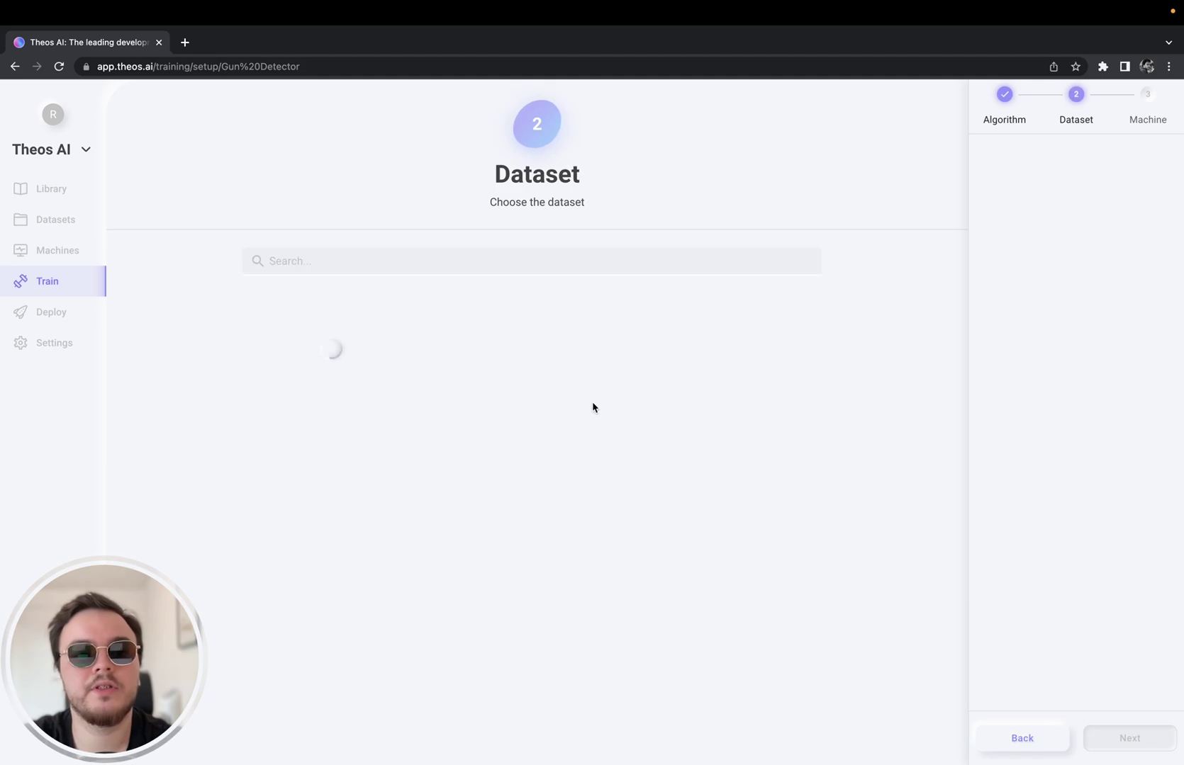
click(319, 339)
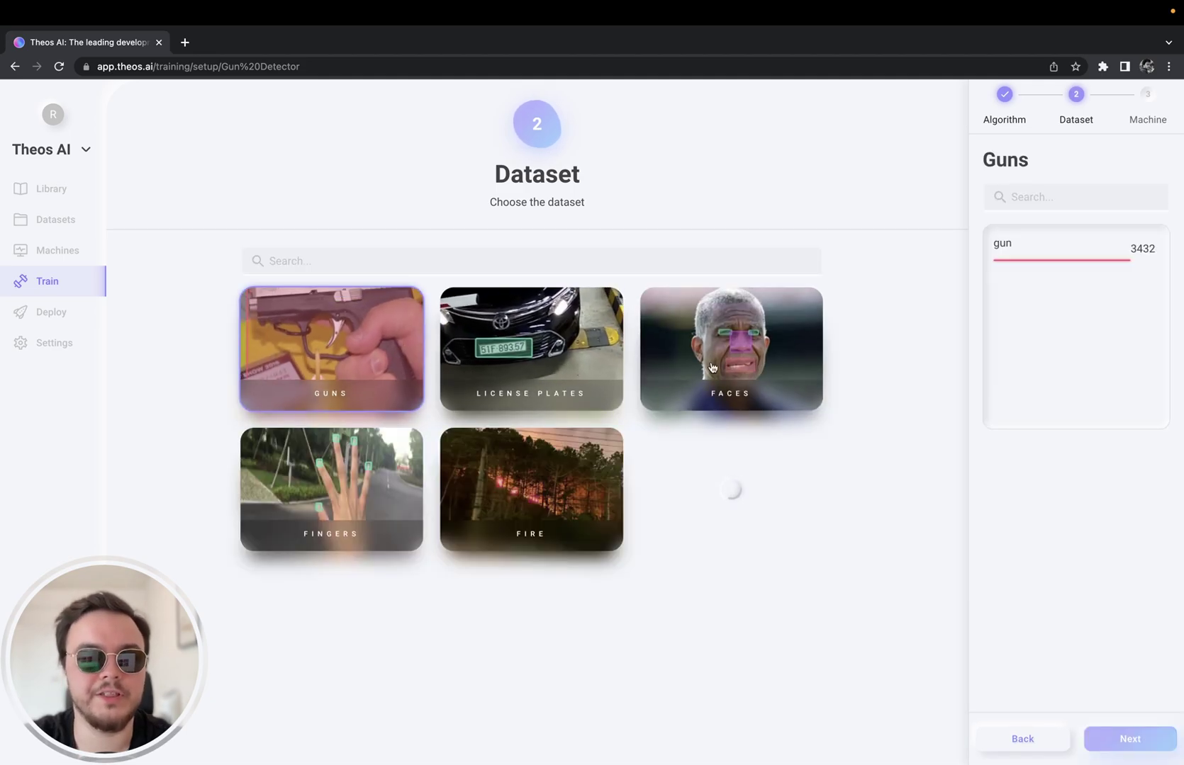
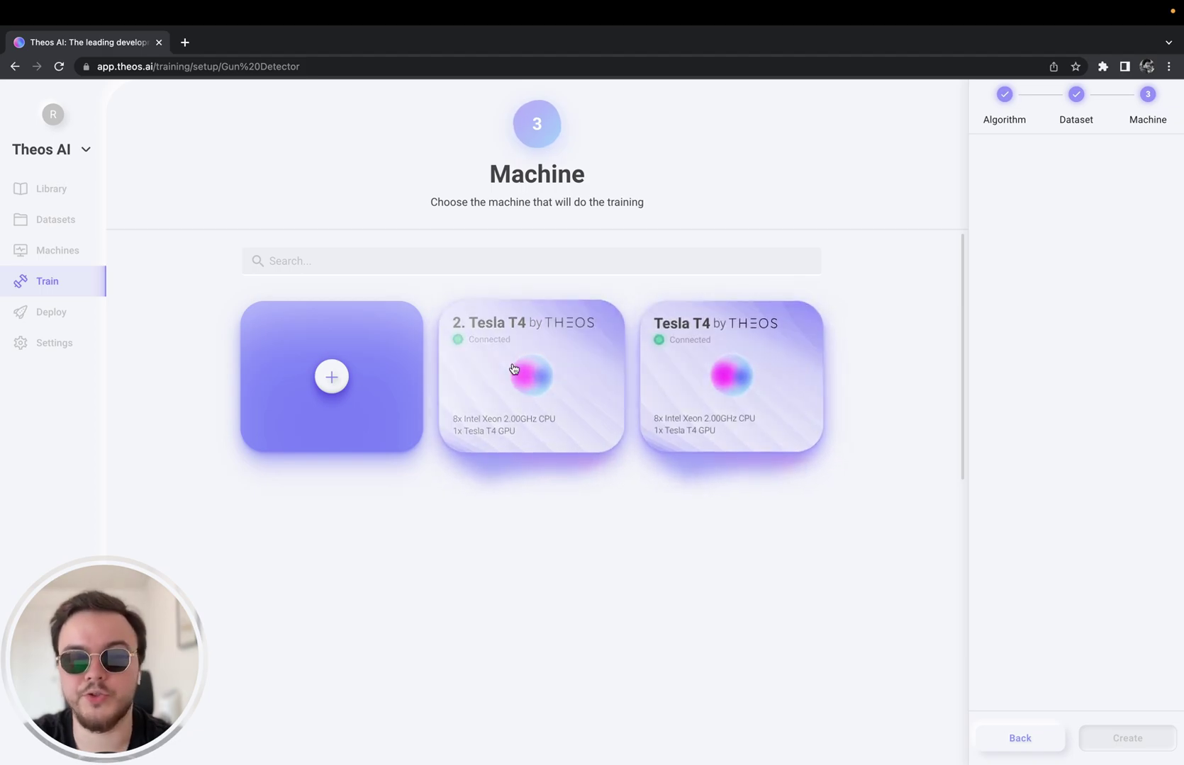
Examine the options for connecting a new machine, including the Google Colab notebook, and return to the machine choices.
click(333, 406)
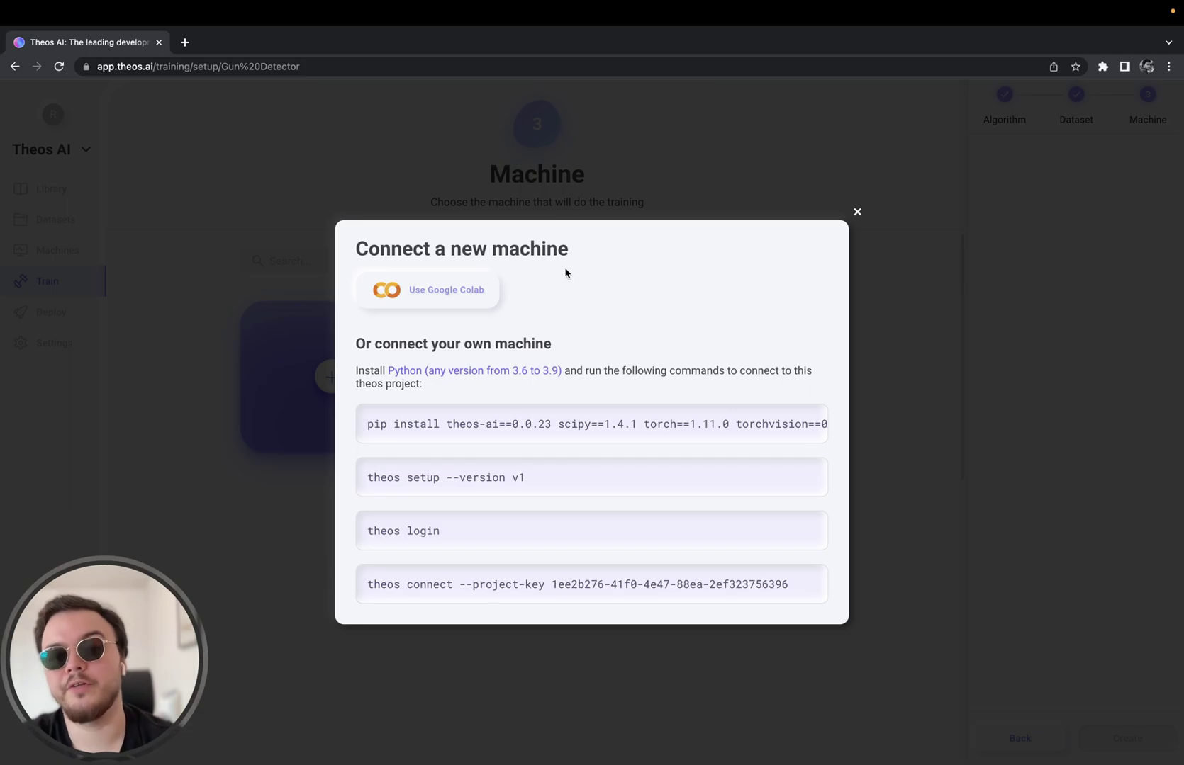
click(483, 300)
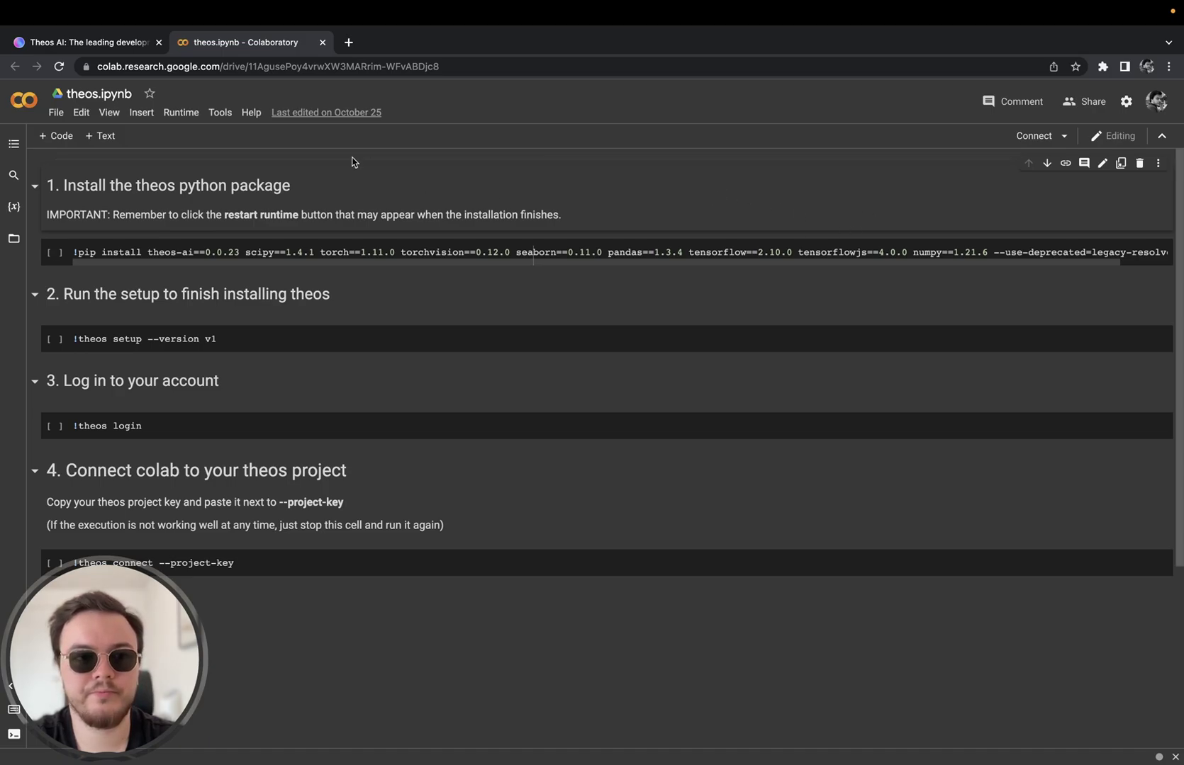
click(124, 44)
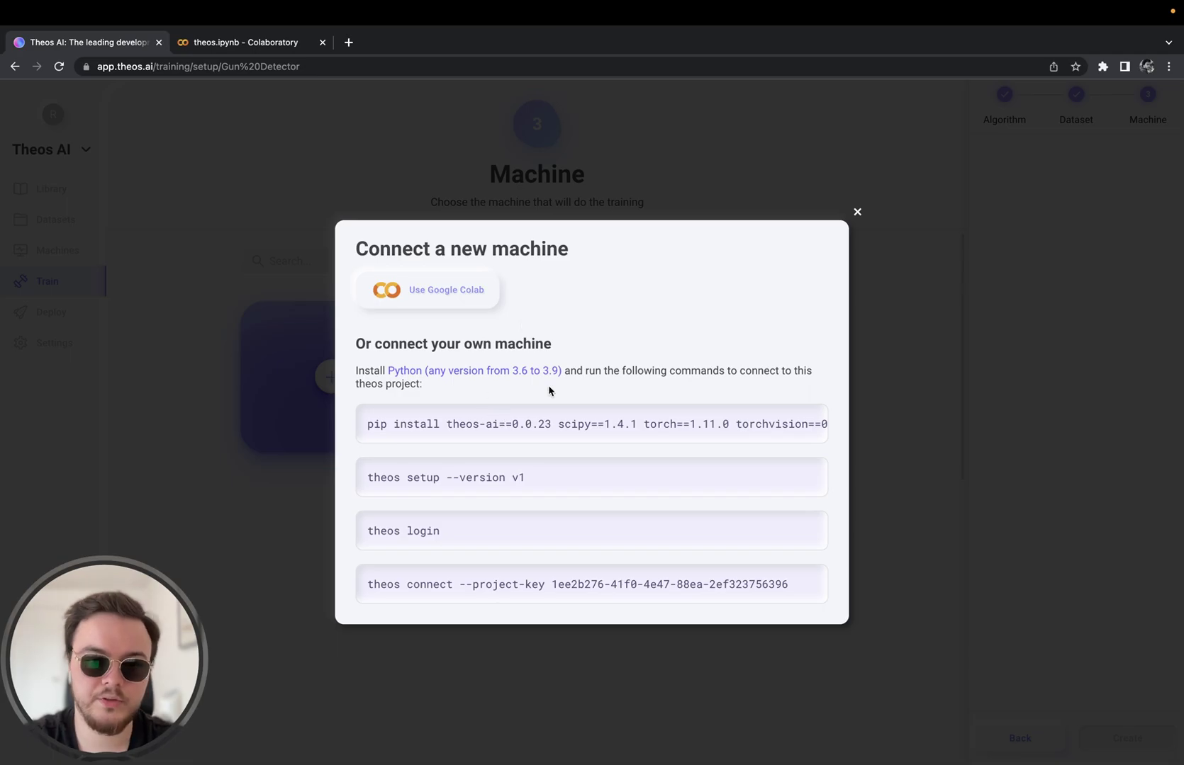
click(283, 464)
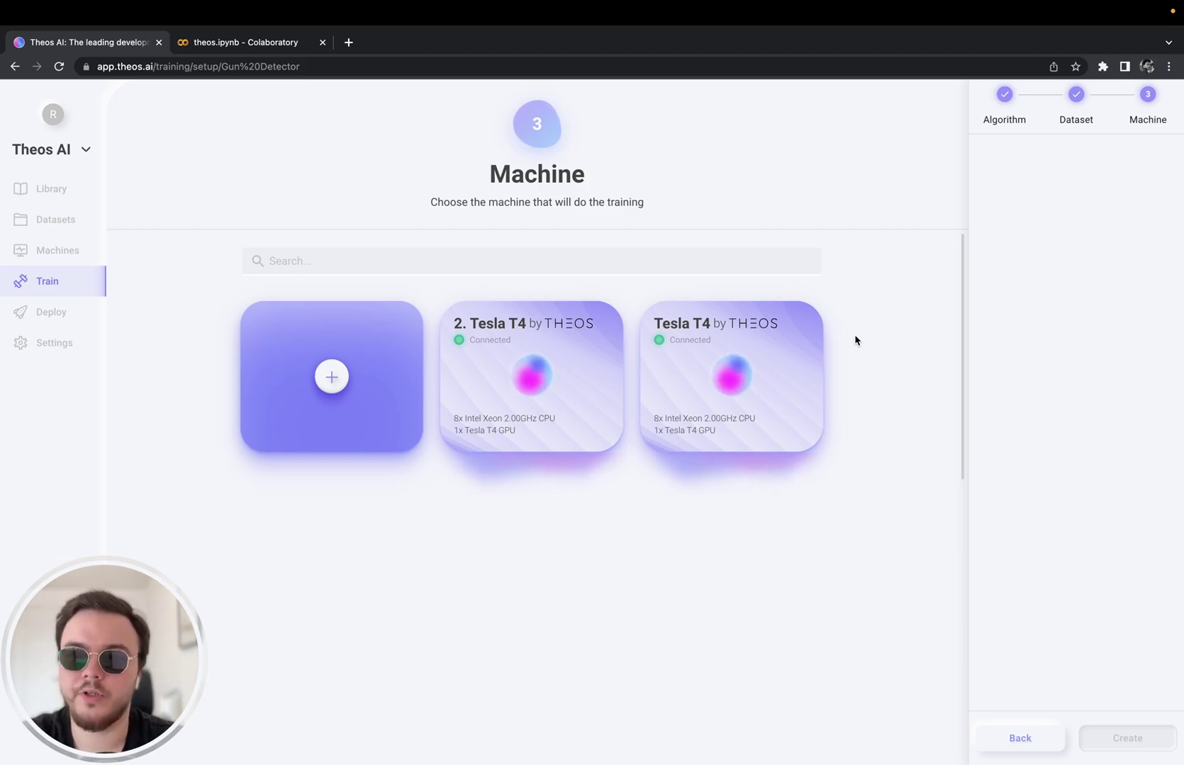
Choose the Theos machine named Tesla T4, not "2. Tesla T4", and create the training session.
click(815, 339)
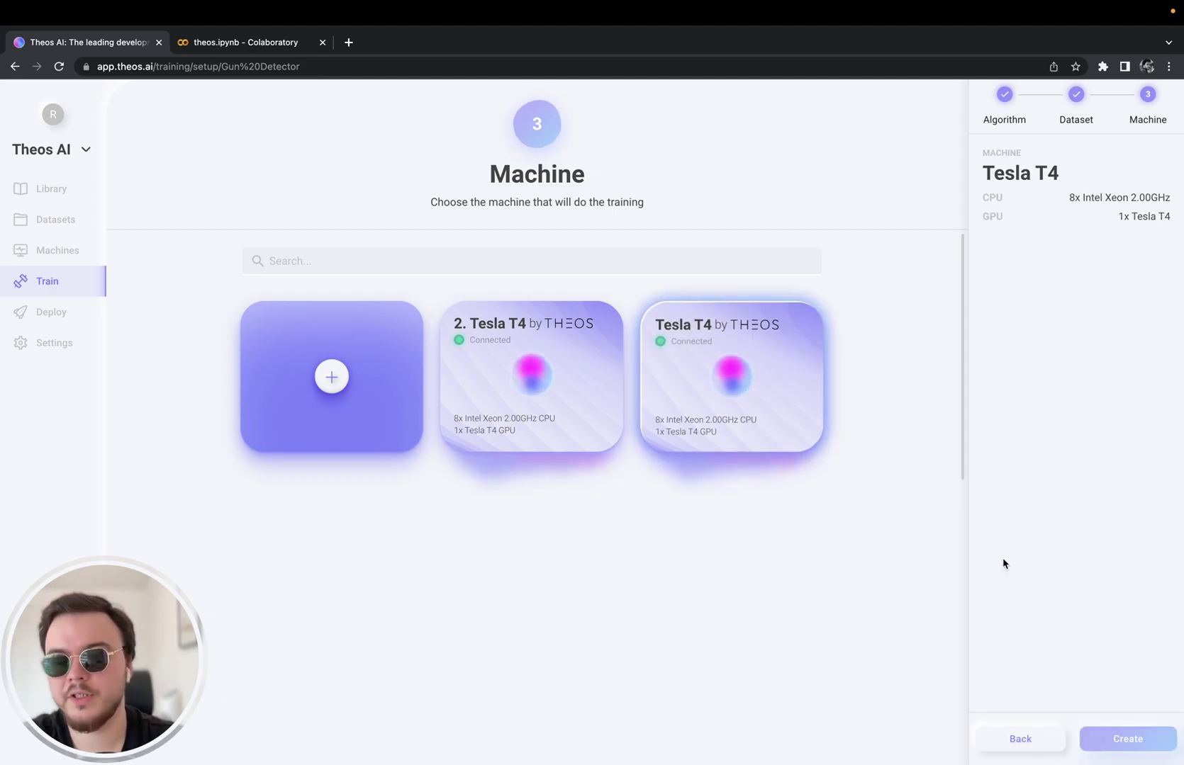
click(1133, 739)
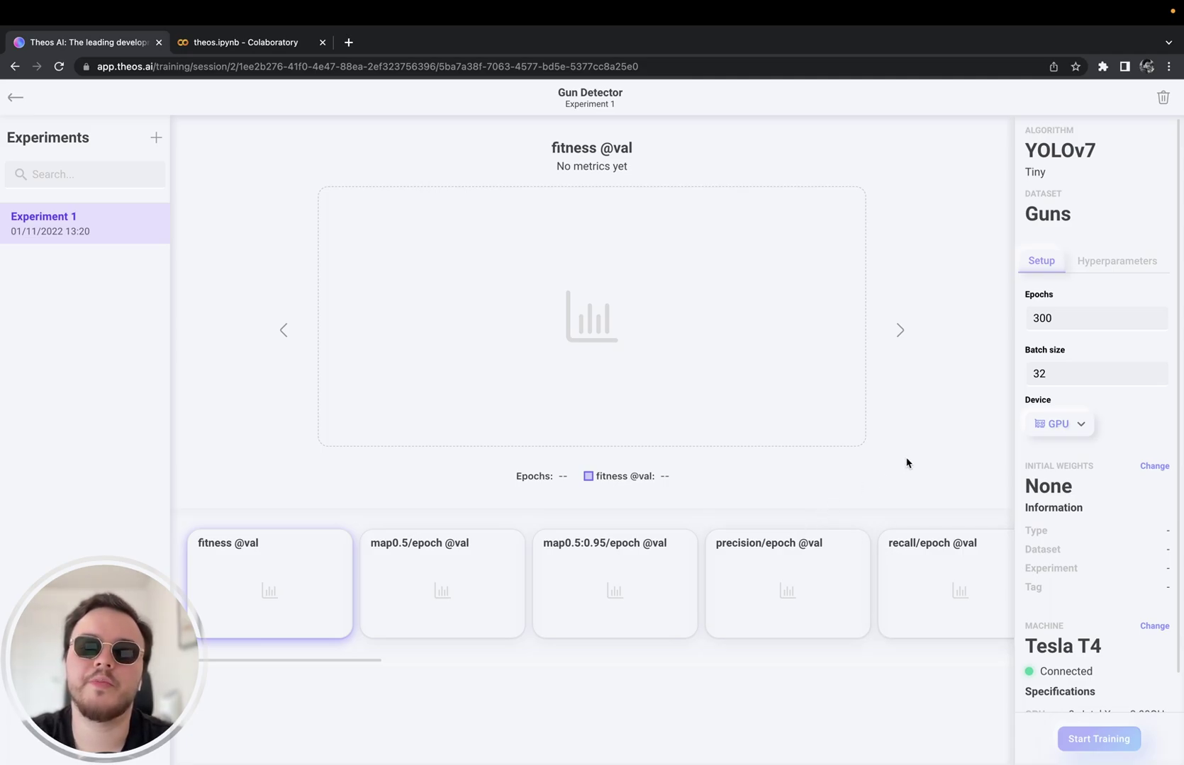
Try 1500 and 3000 epochs for Experiment 1, and restore the epoch count to 300.
scroll(1101, 510, down, 1)
scroll(1101, 510, up, 1)
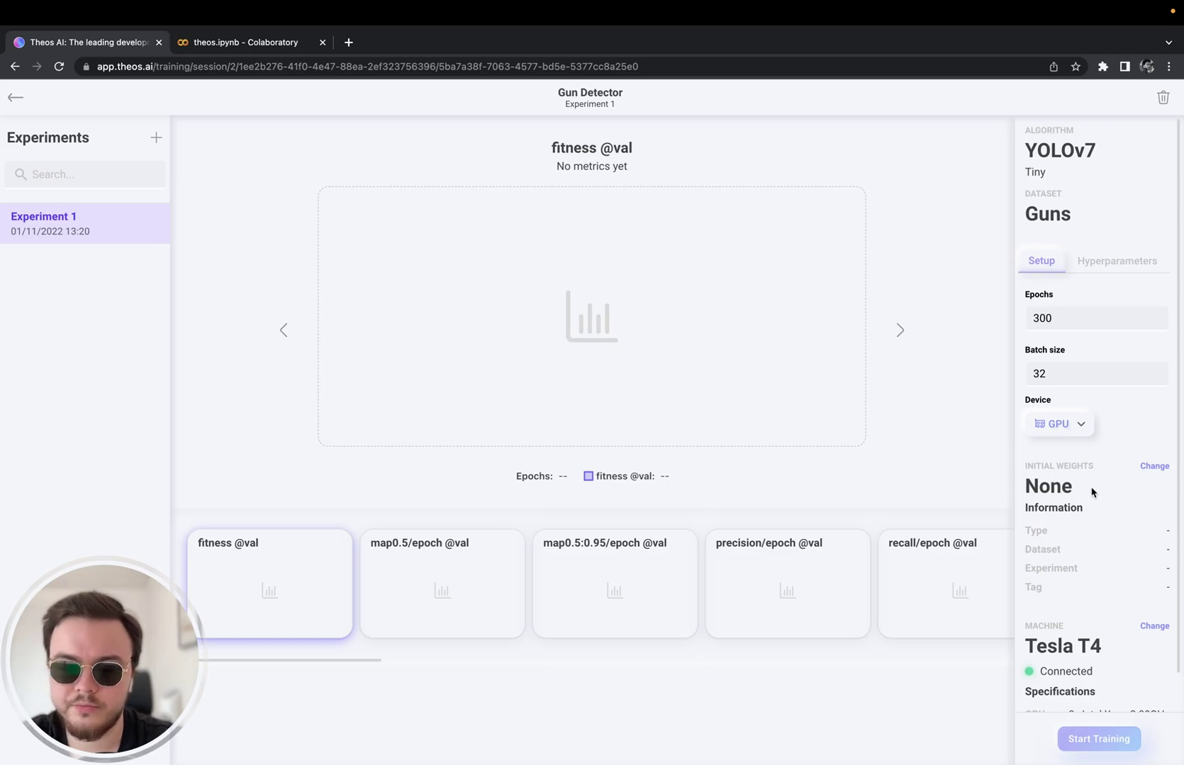
scroll(1090, 494, down, 1)
scroll(1090, 494, up, 1)
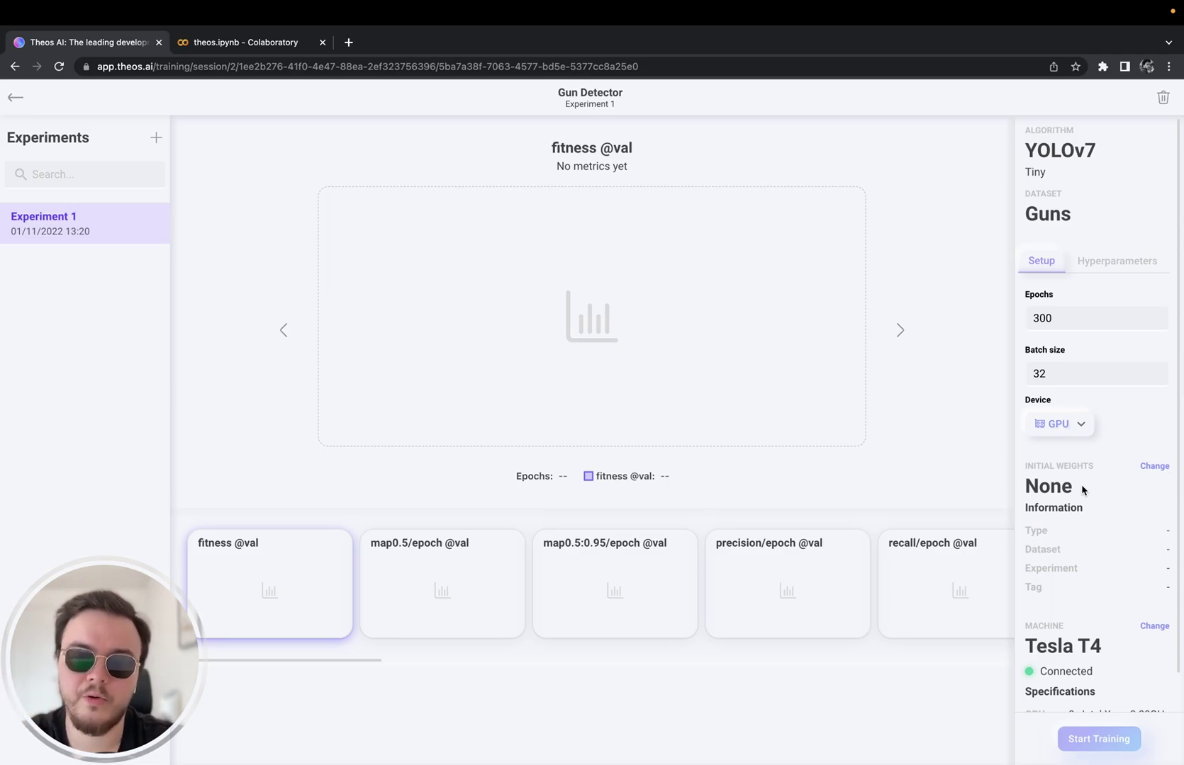
double_click(1056, 313)
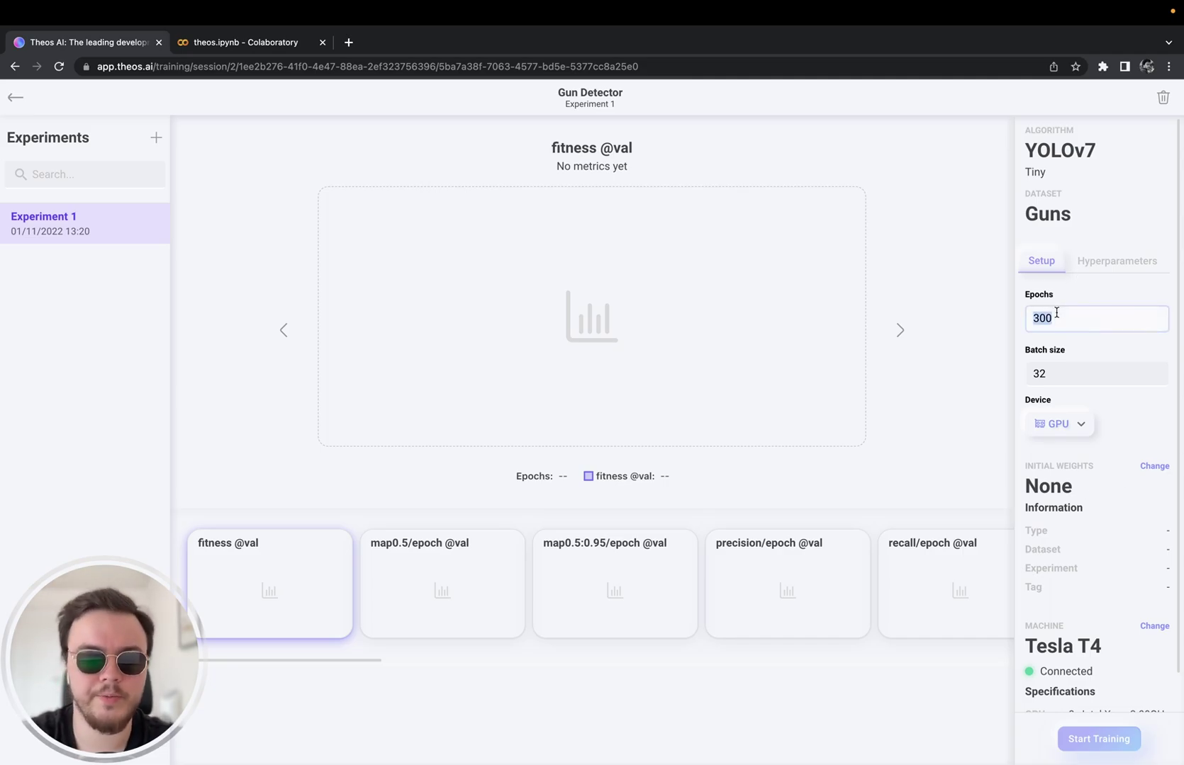
text(1500)
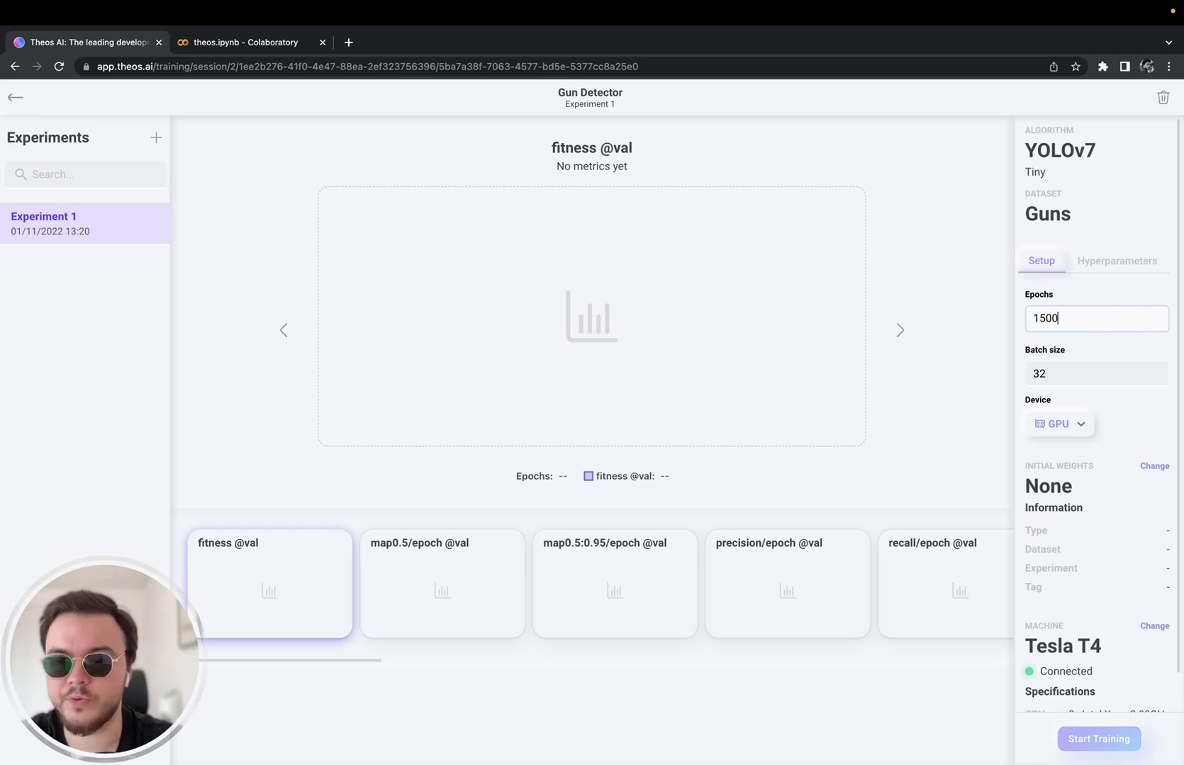
key(super+a)
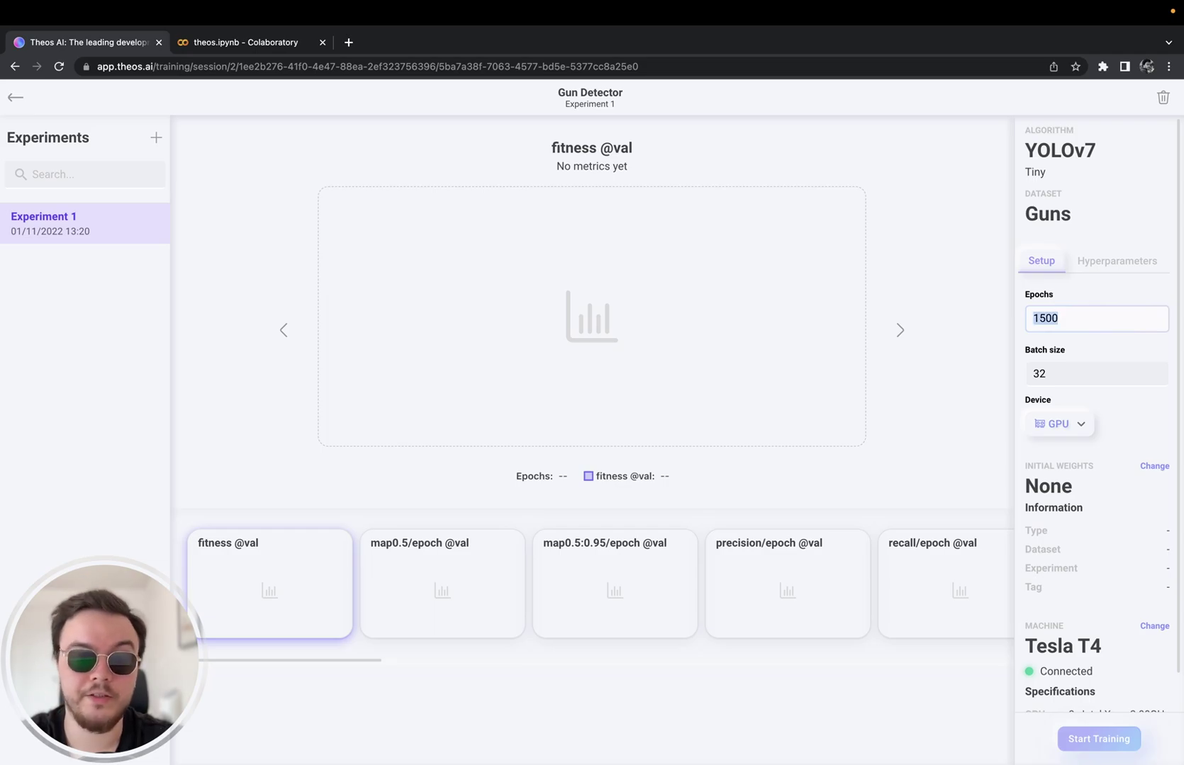
text(3000)
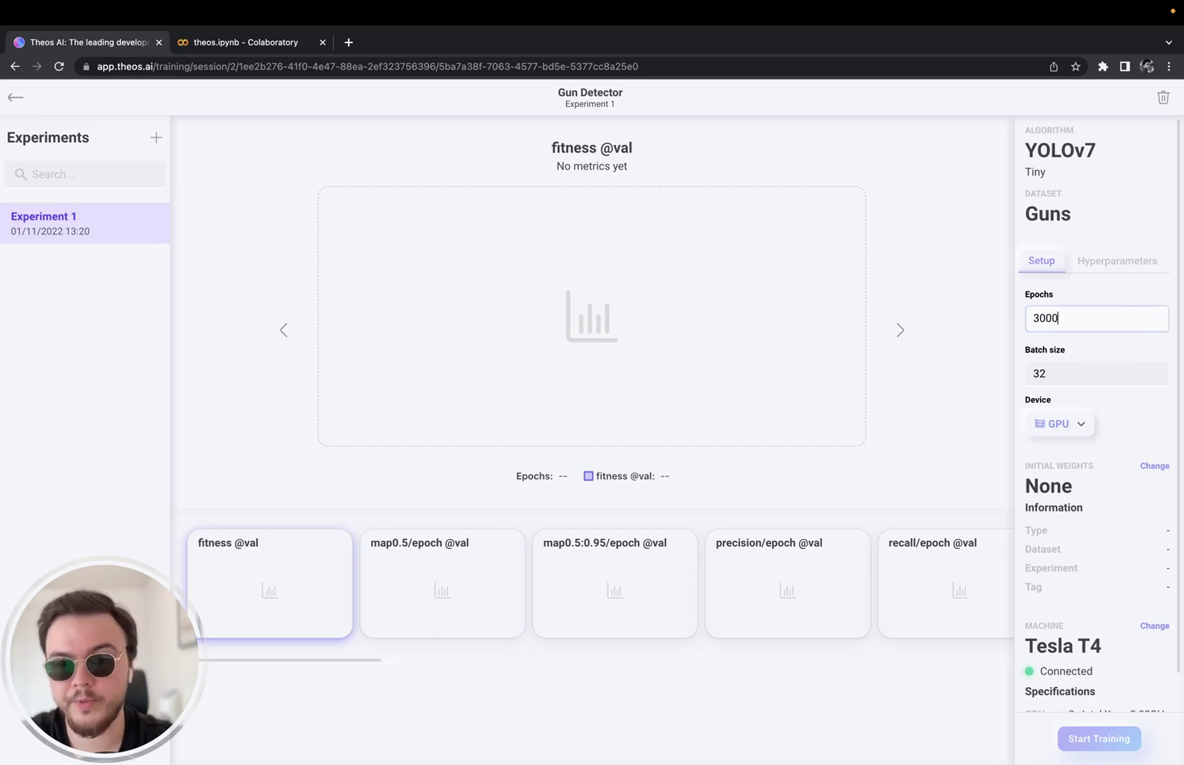
click(1068, 479)
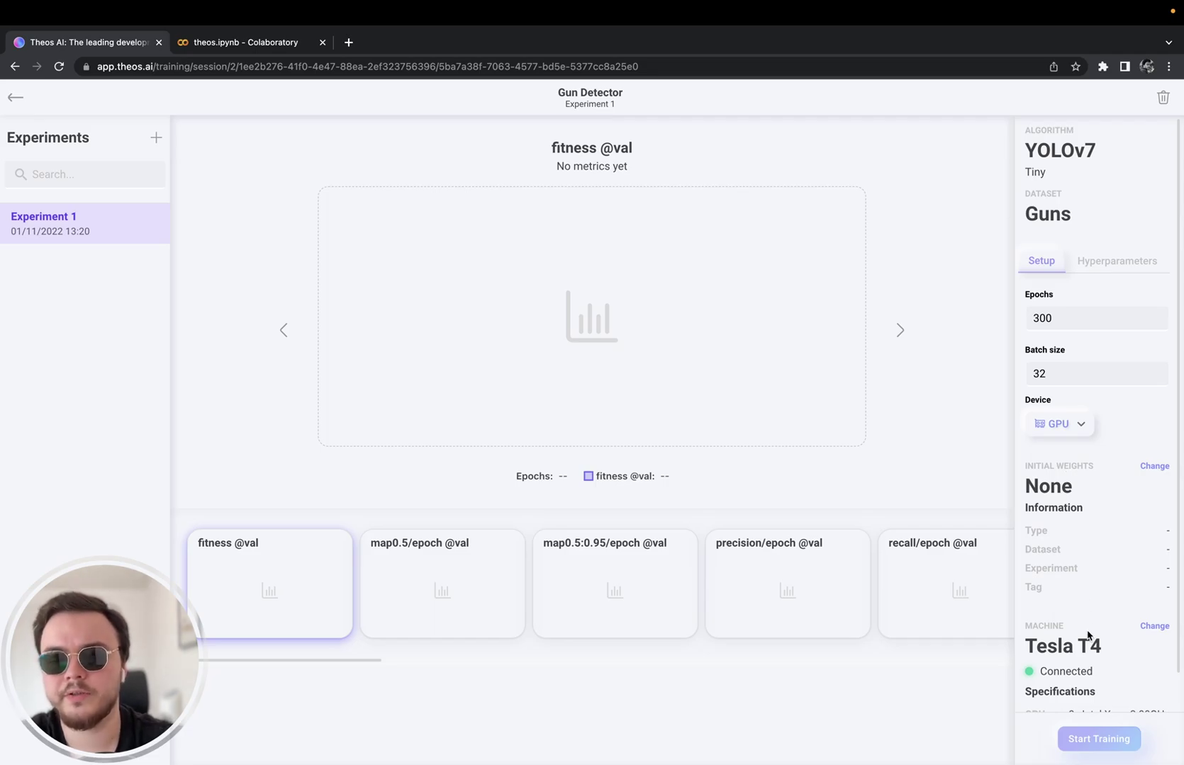
Start training Experiment 1 of the Gun Detector session with 300 epochs, batch size 32 and the GPU.
click(1118, 750)
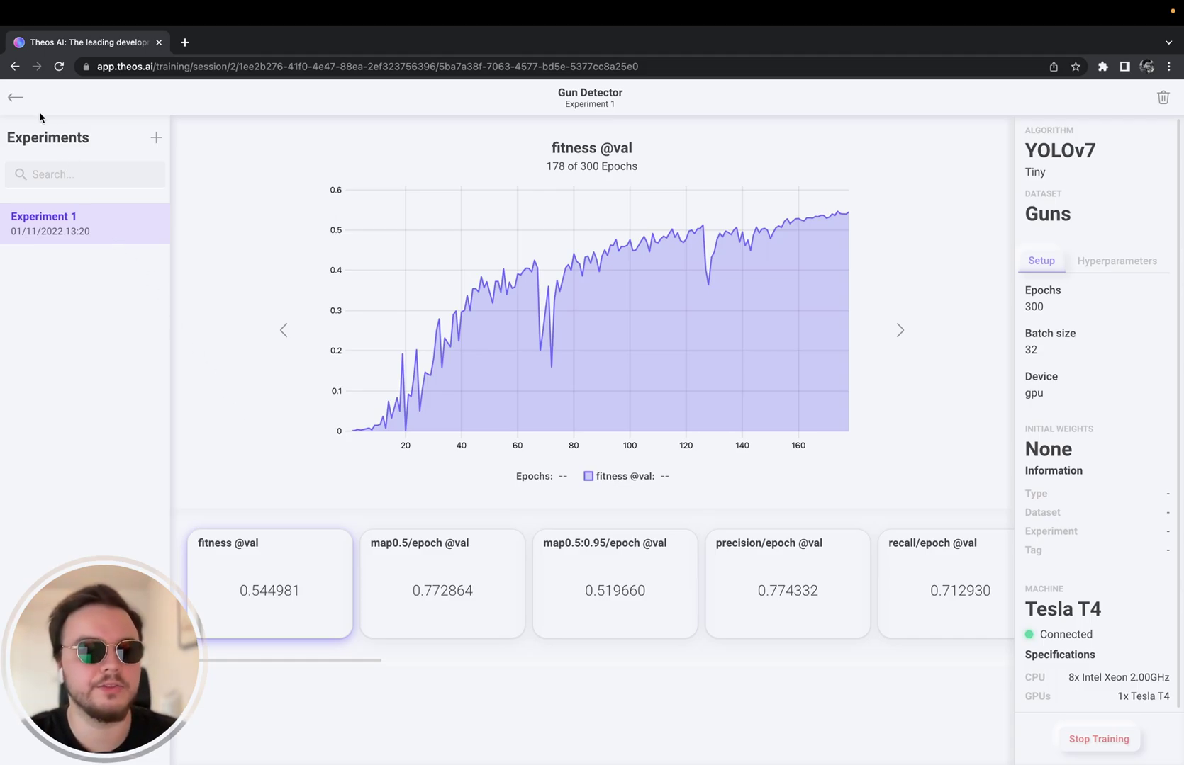
Leave the training session and create a new deployment named "Gun Detector".
click(22, 98)
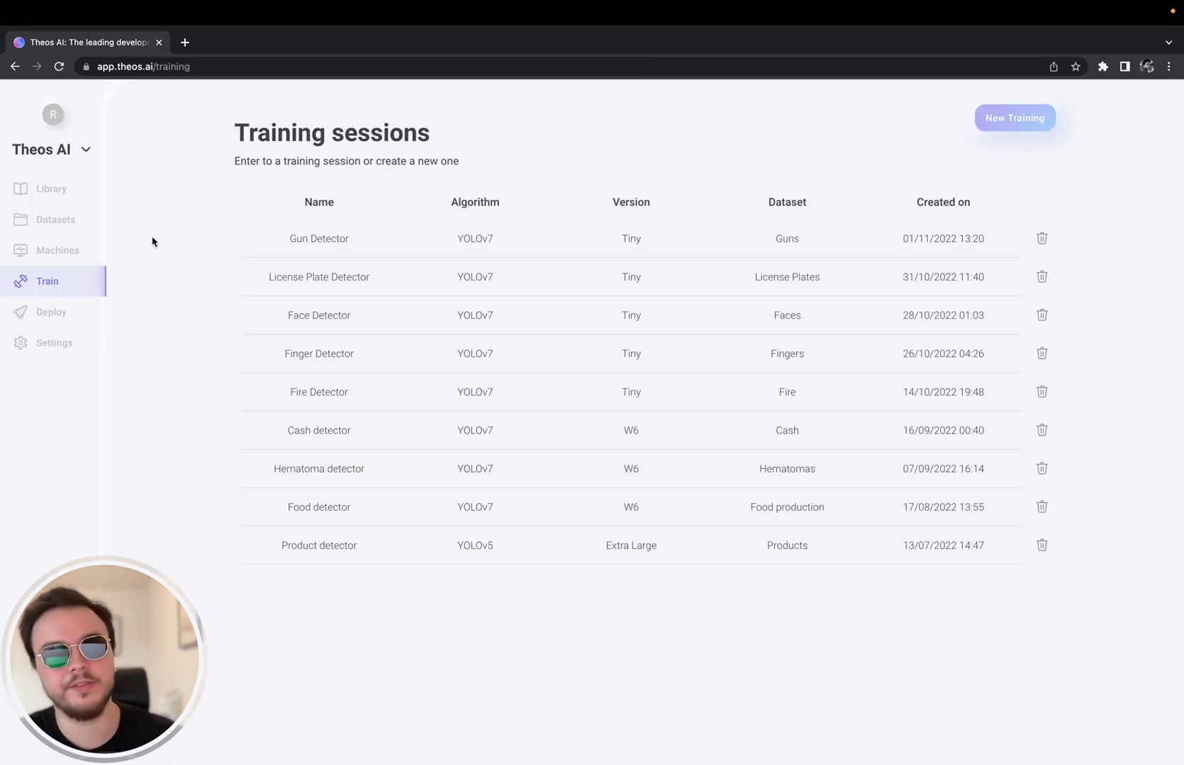
click(66, 315)
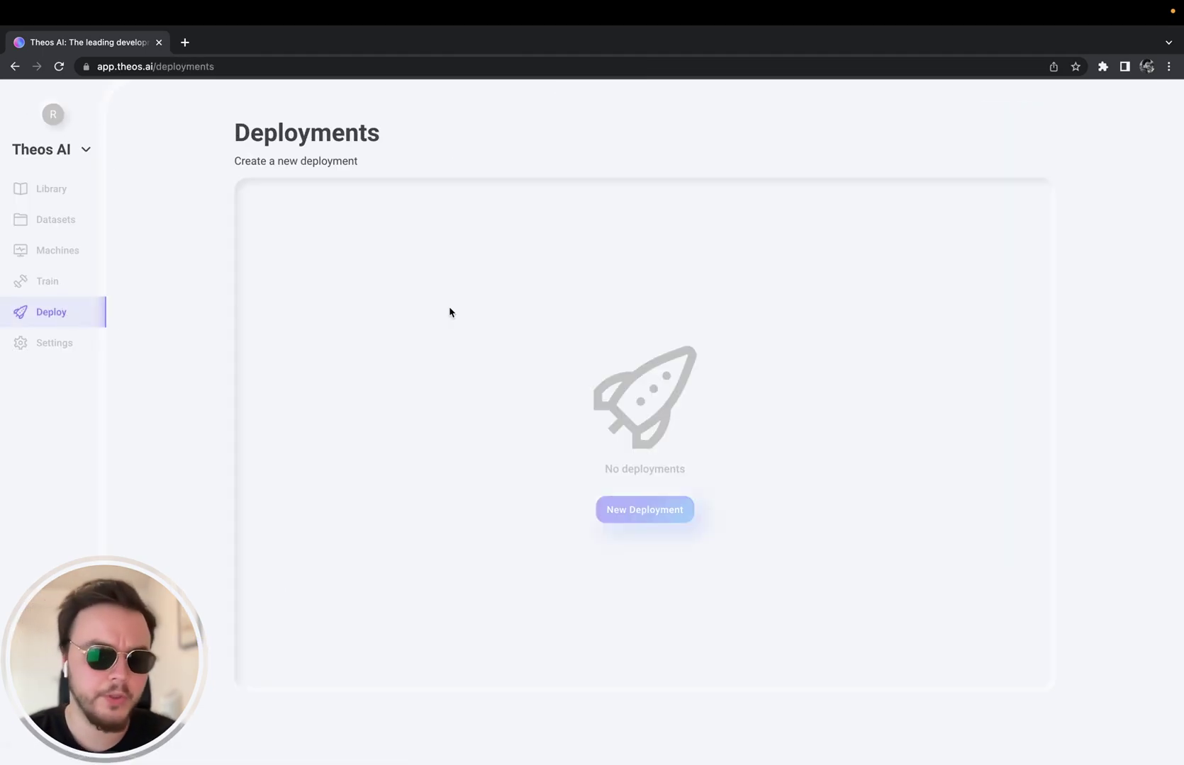
click(650, 512)
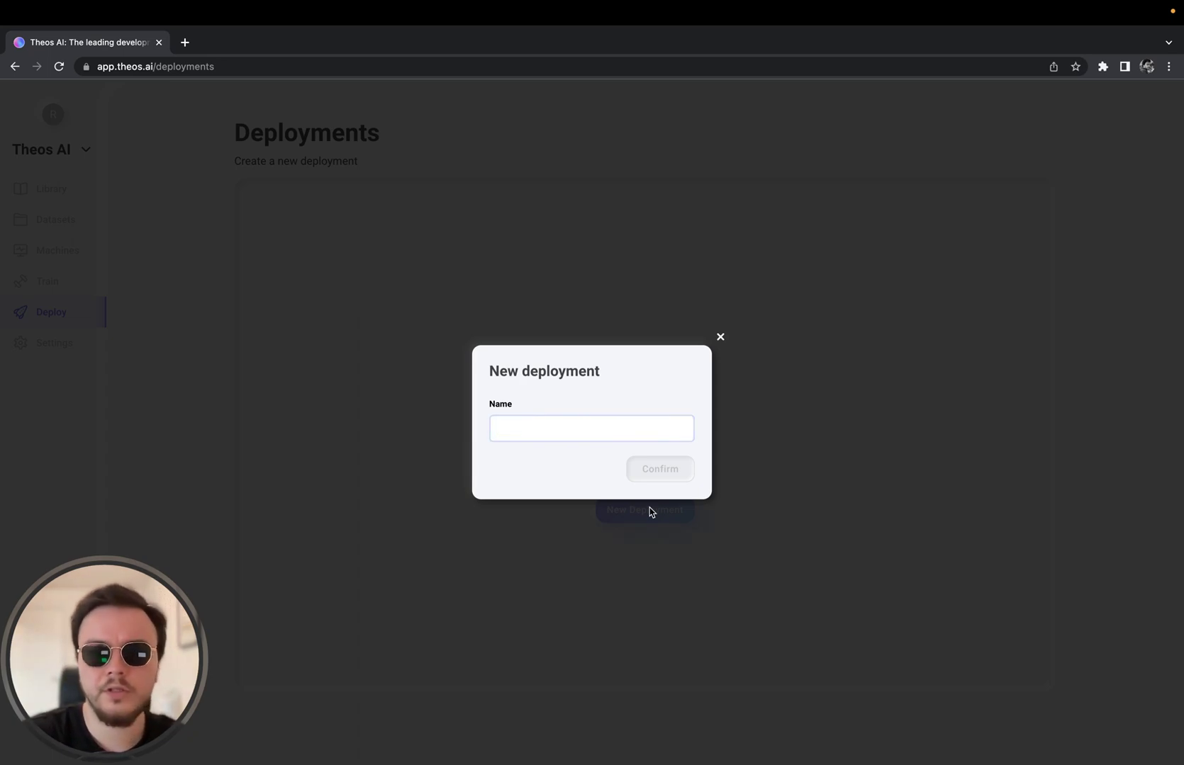
text(GunsDetector)
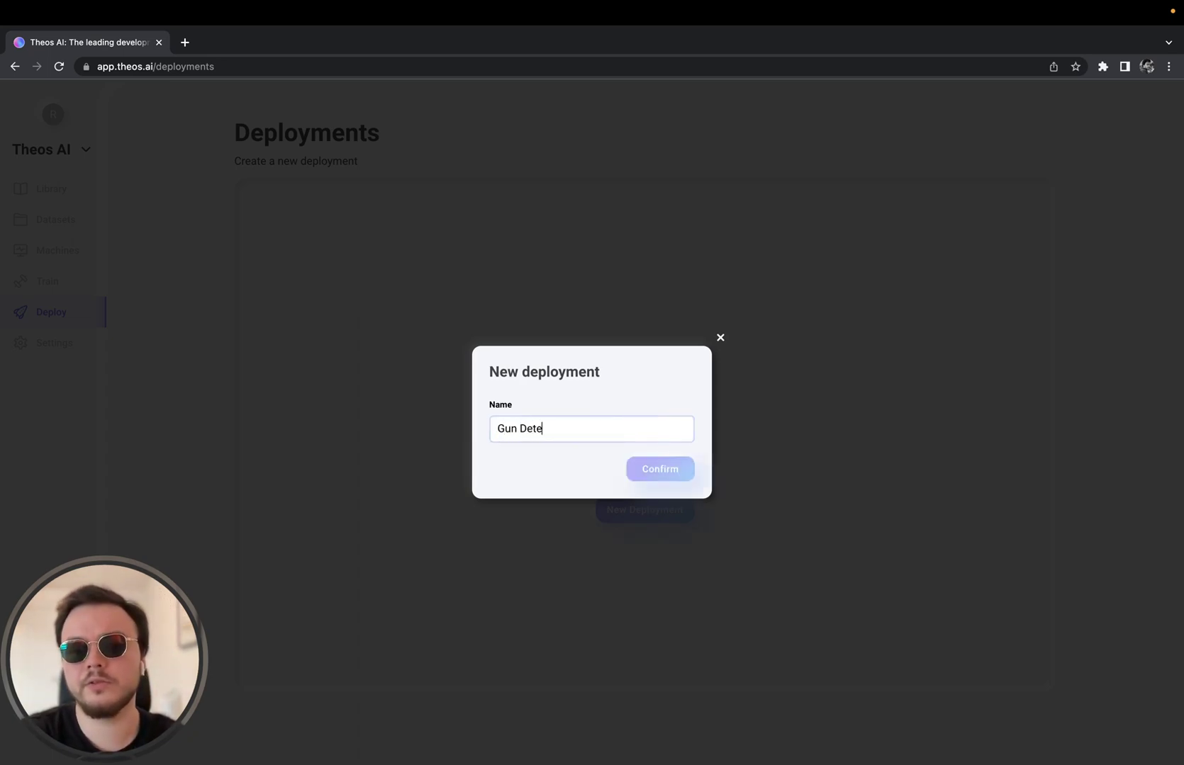
key(Return)
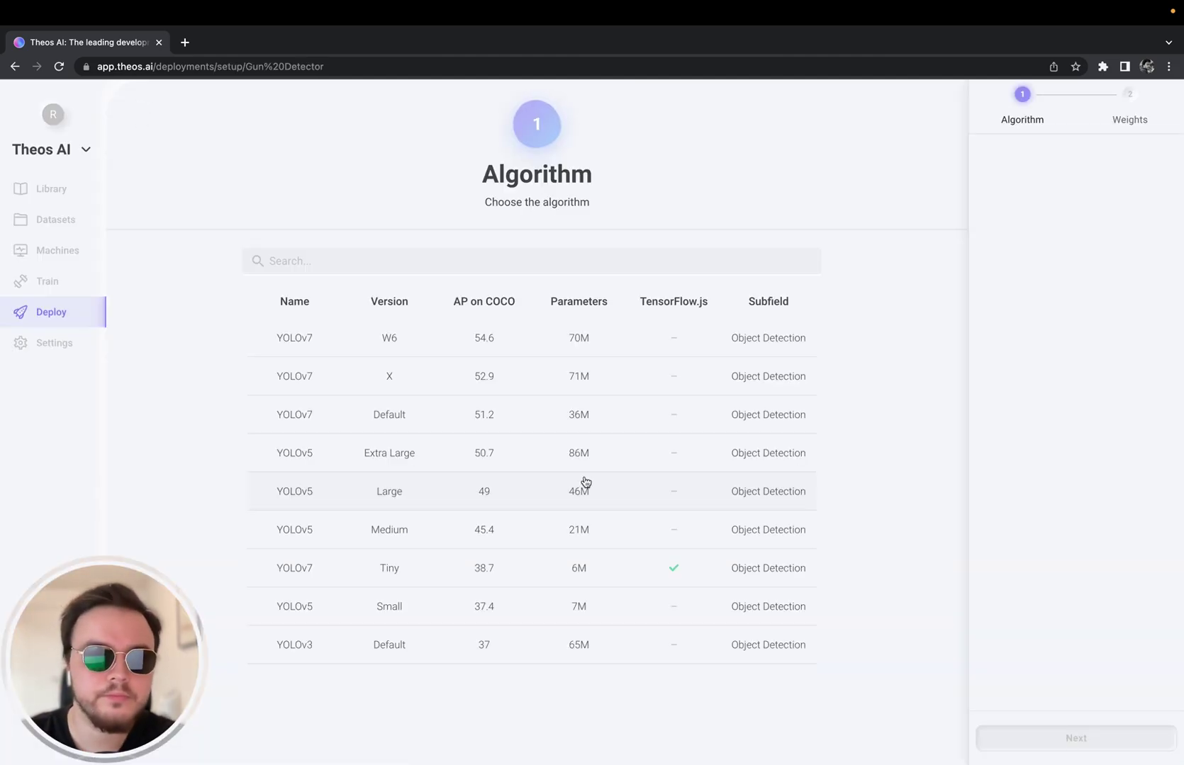
Use YOLOv7 Tiny with the Best weights from Experiment 1 on the Guns dataset and create the deployment.
click(489, 583)
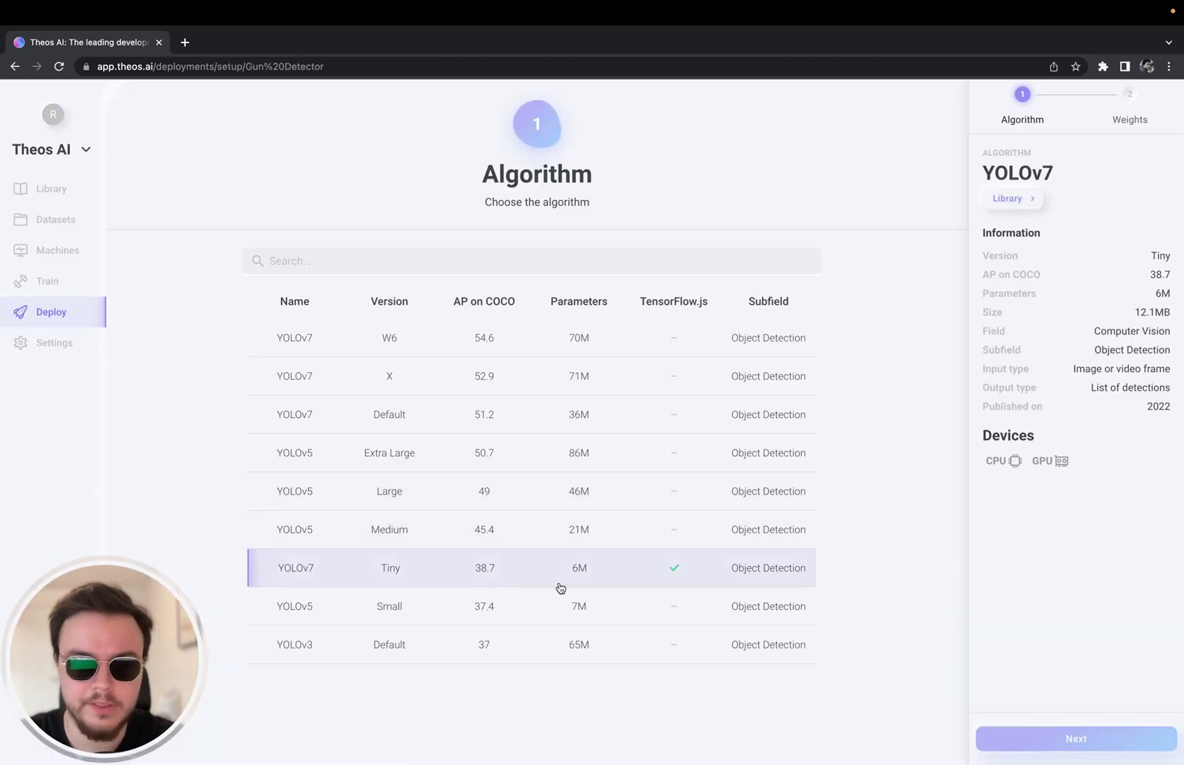
click(1076, 739)
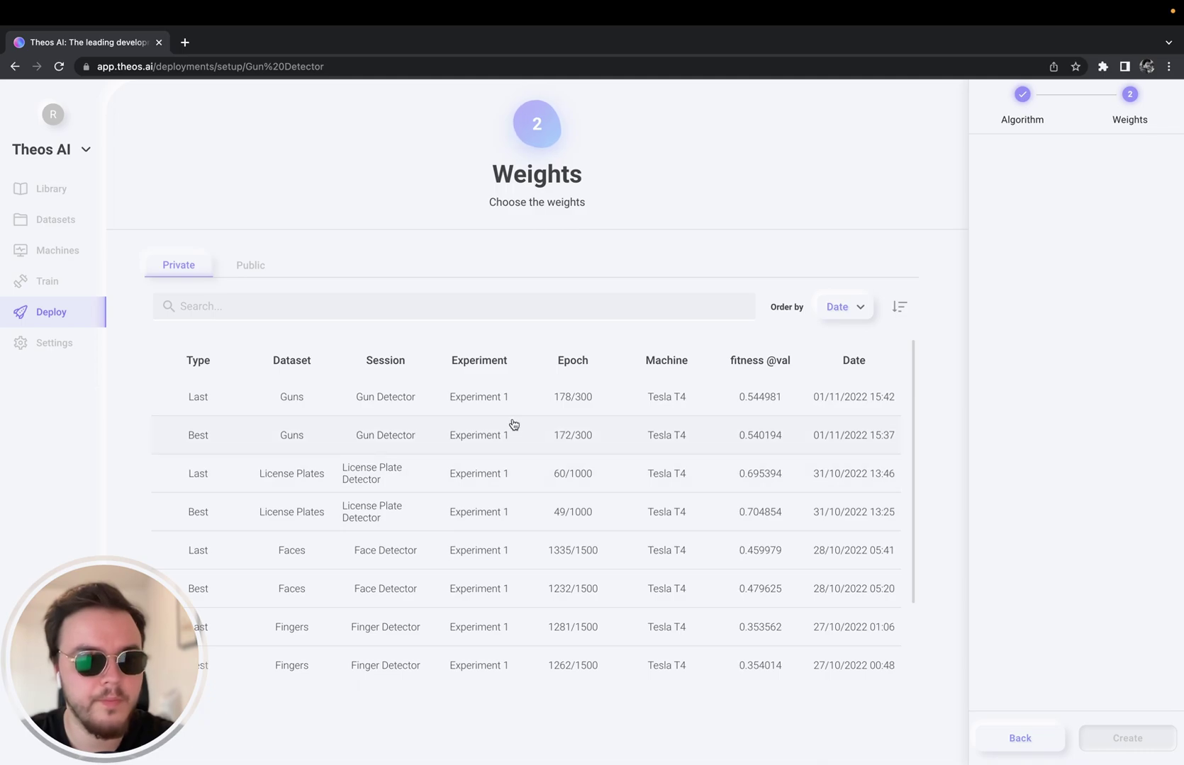
click(511, 425)
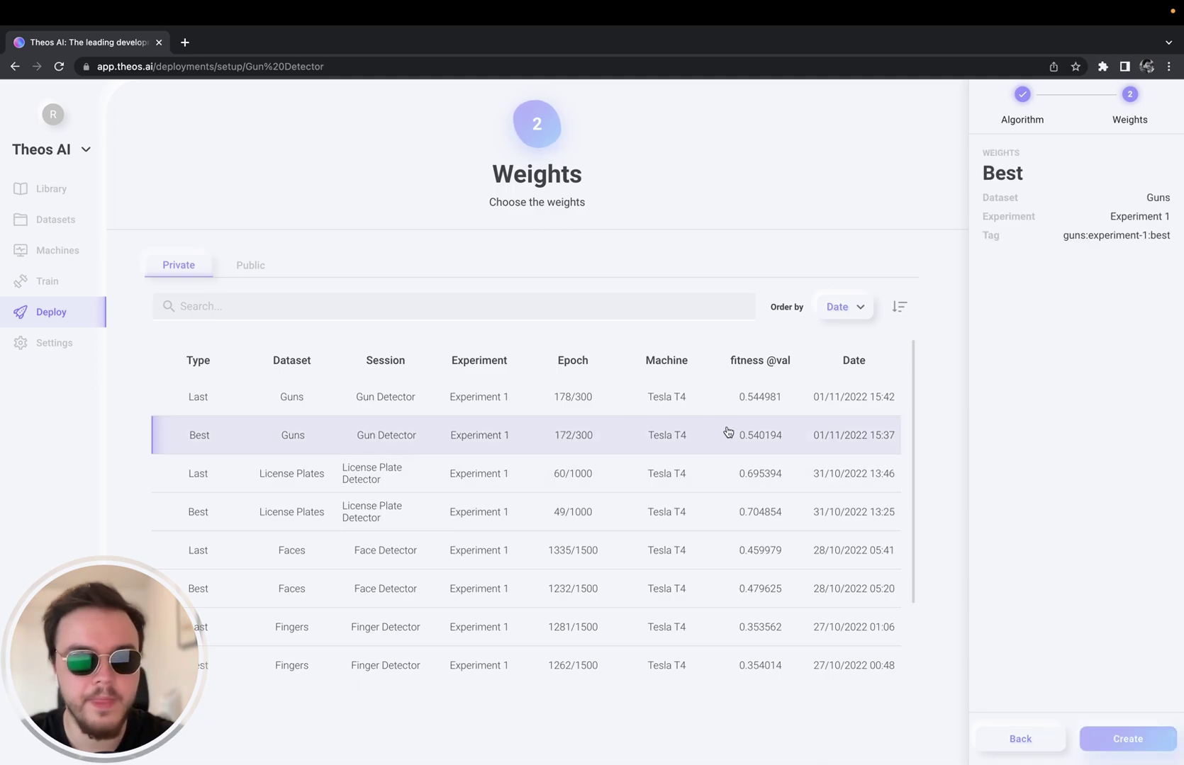
click(427, 403)
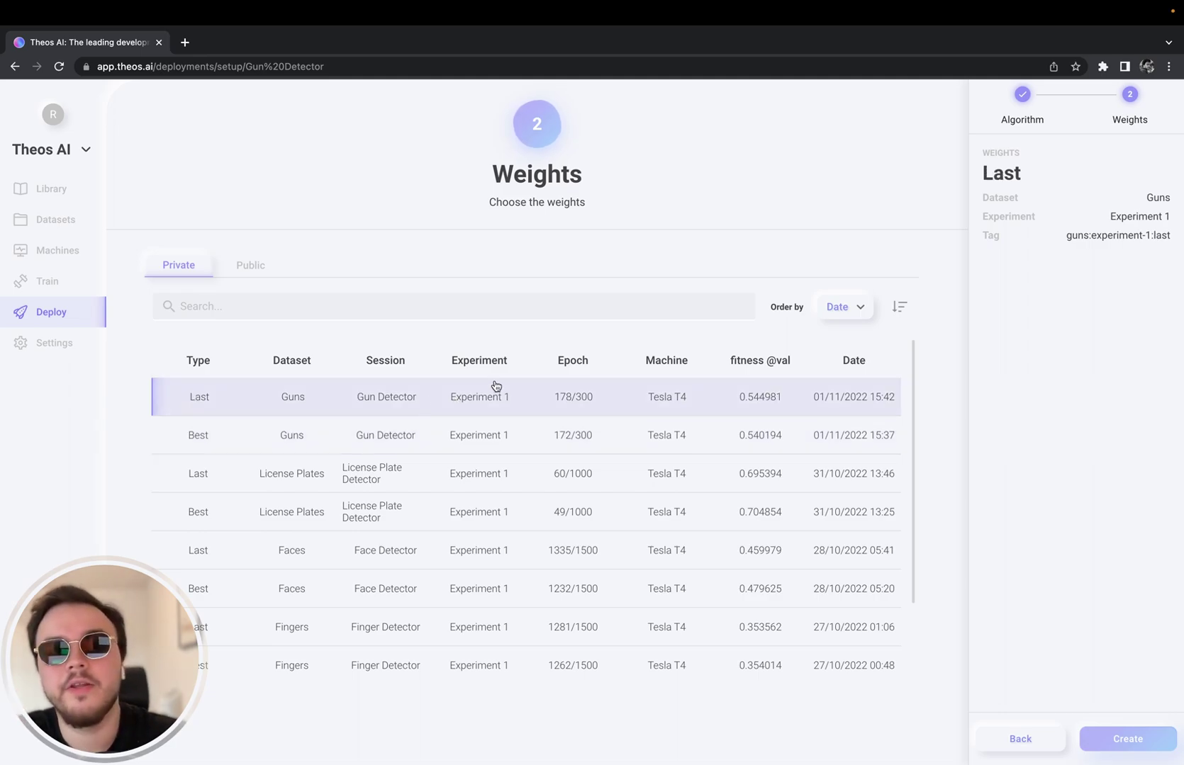
click(465, 430)
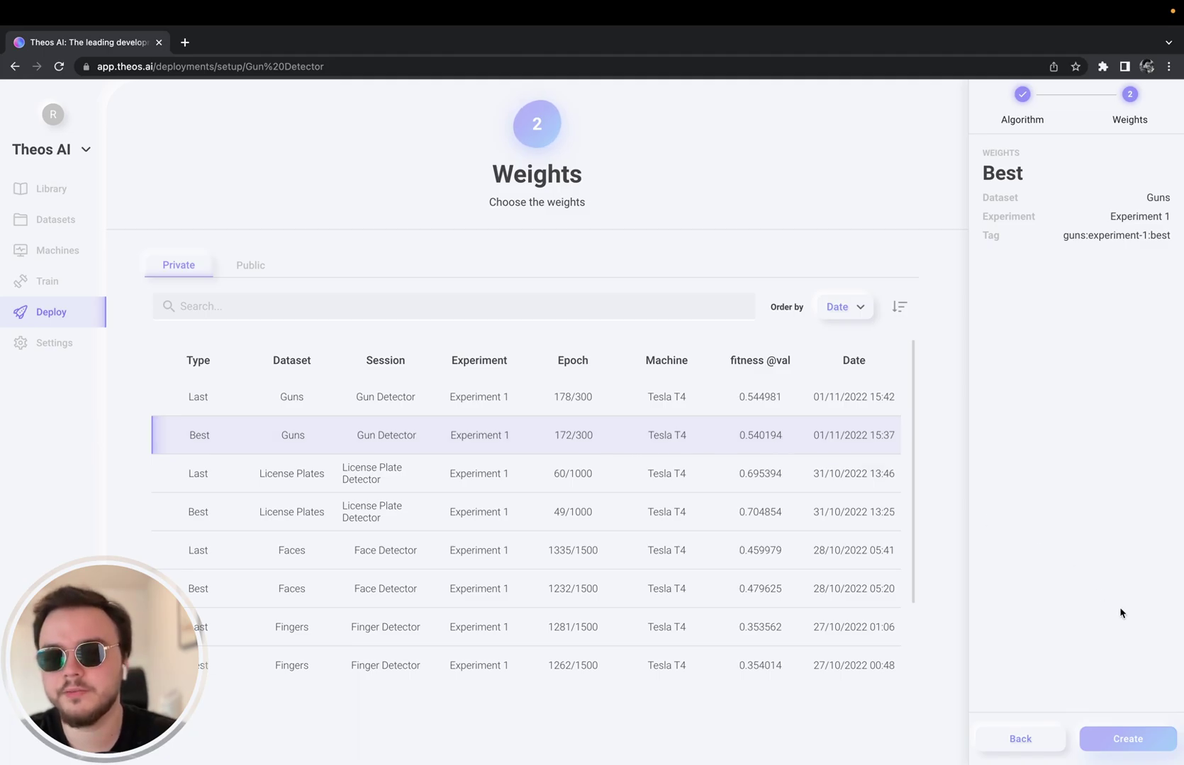
click(1124, 741)
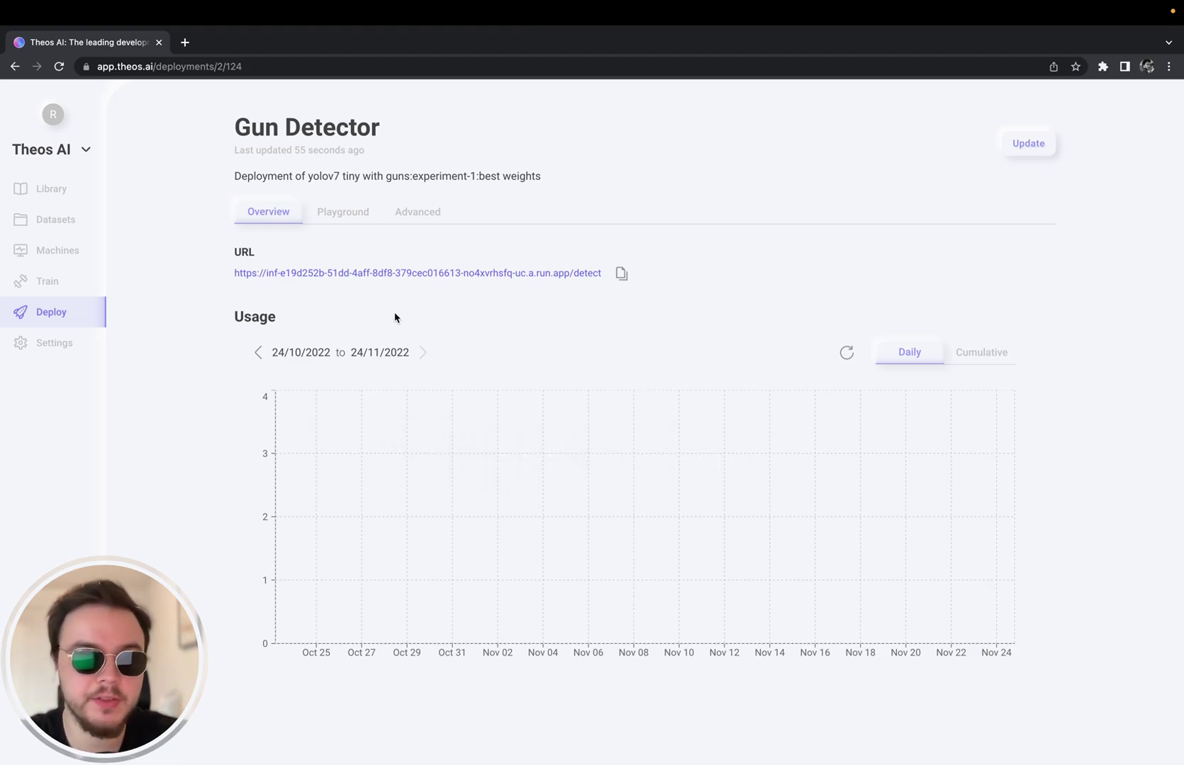
double_click(313, 273)
click(471, 299)
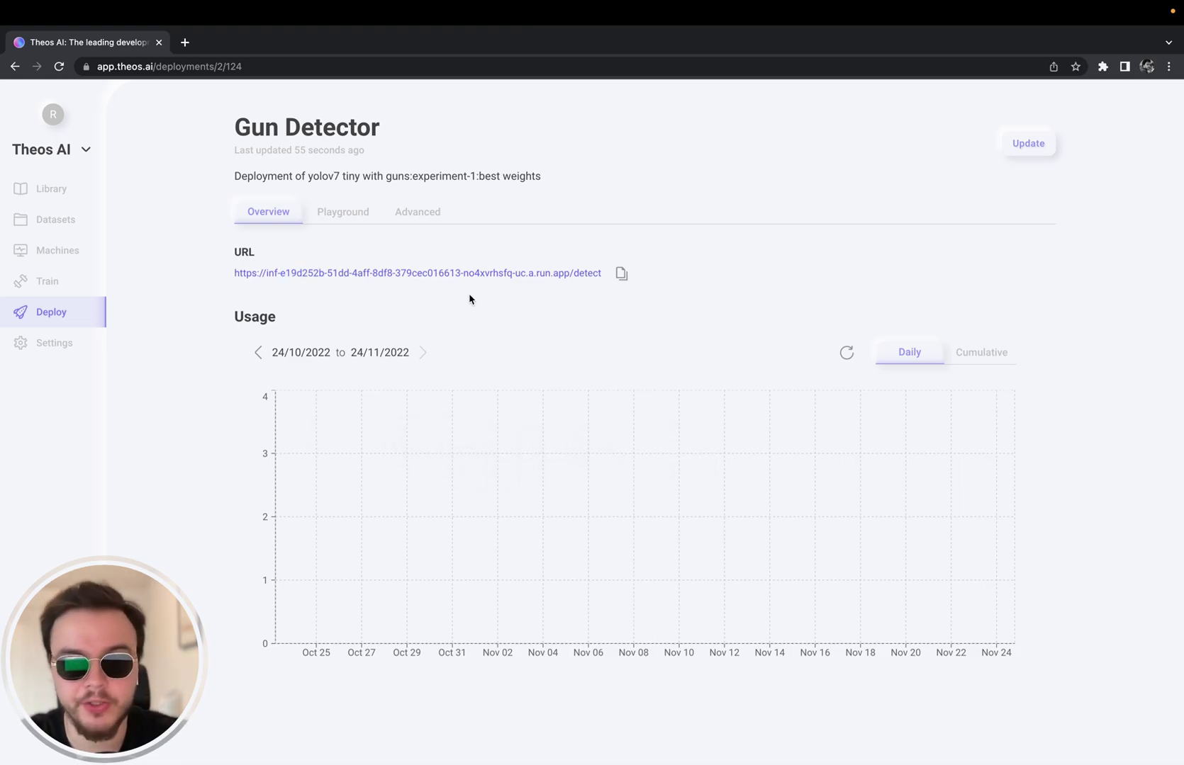
double_click(399, 273)
click(439, 255)
Open the Gun Detector deployment's playground and load a local image or video file as the detection input.
click(342, 212)
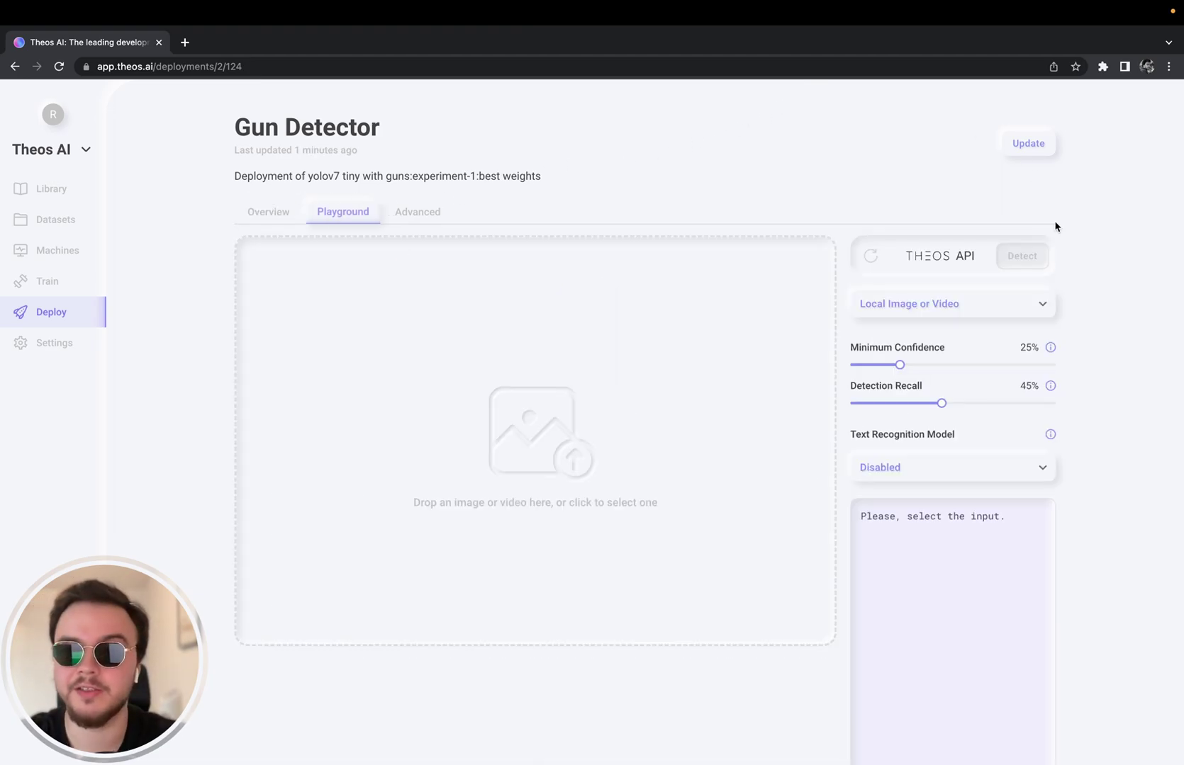
drag(589, 681, 725, 348)
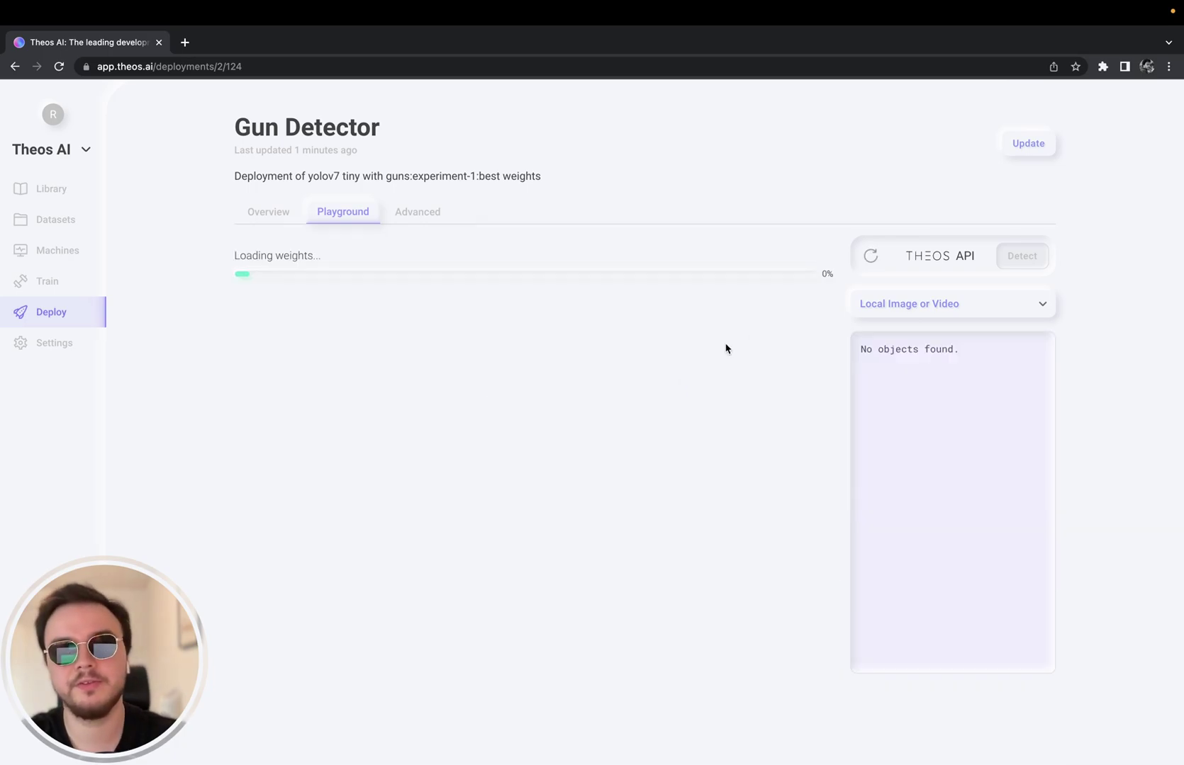